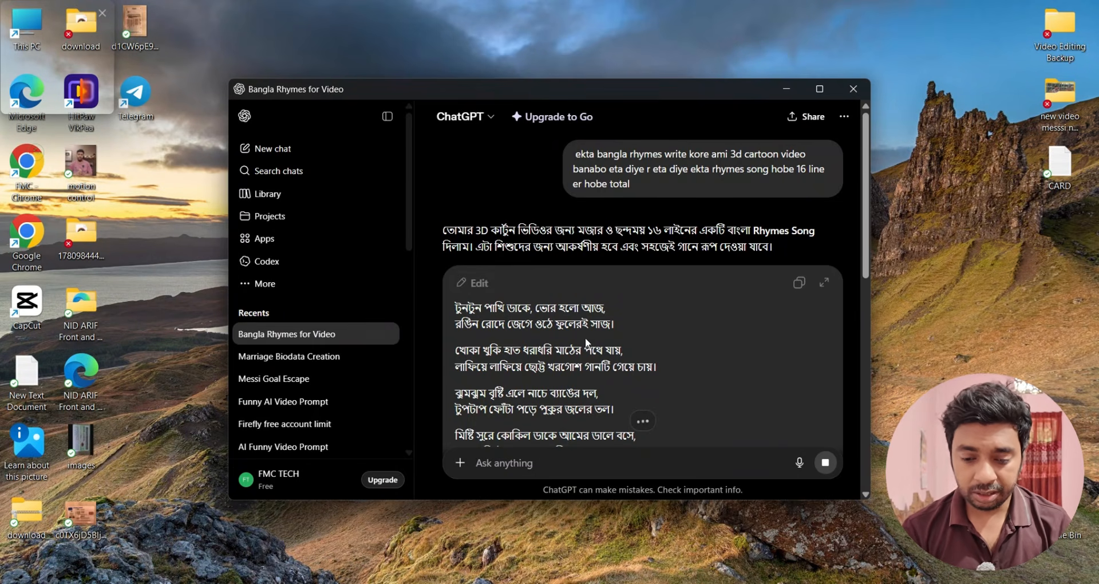
Read through the generated 16-line Bangla rhyme in the chat and copy the lyrics block
{"action": "scroll", "coordinate": [611, 324], "scroll_direction": "down", "scroll_amount": 7}
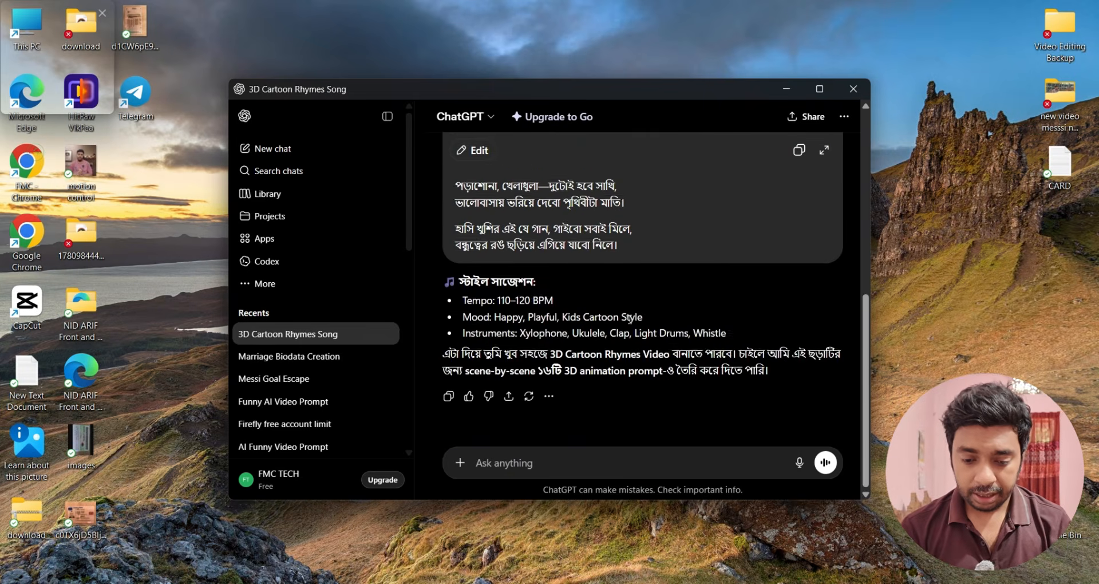
{"action": "scroll", "coordinate": [629, 319], "scroll_direction": "up", "scroll_amount": 10}
{"action": "left_click", "coordinate": [802, 283]}
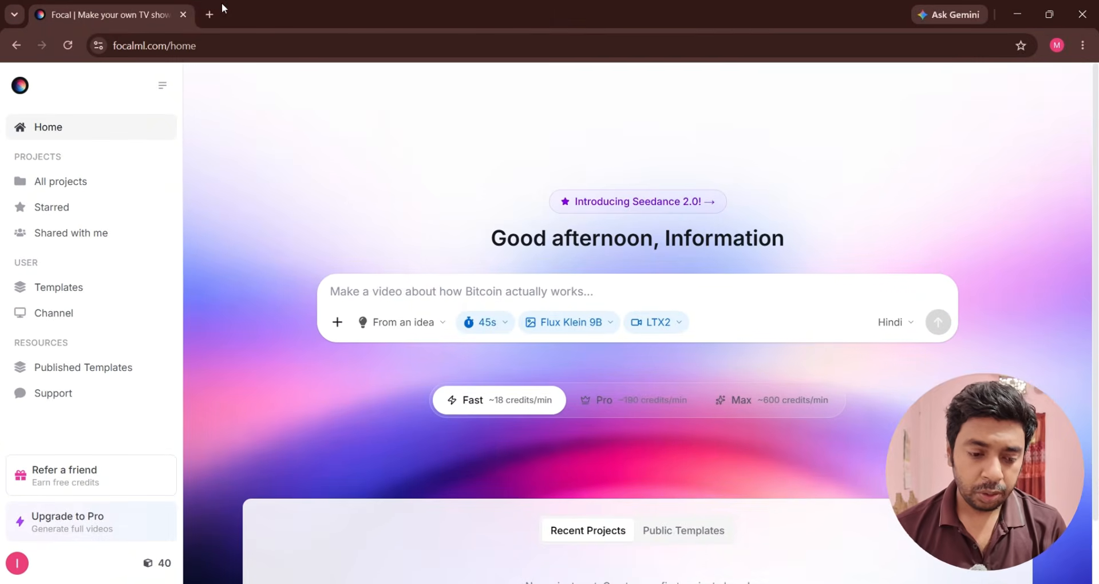
Switch to the browser, search for "suno" in a new tab, open the Suno site and sign in with the suggested Google account
{"action": "key", "text": "ctrl+t"}
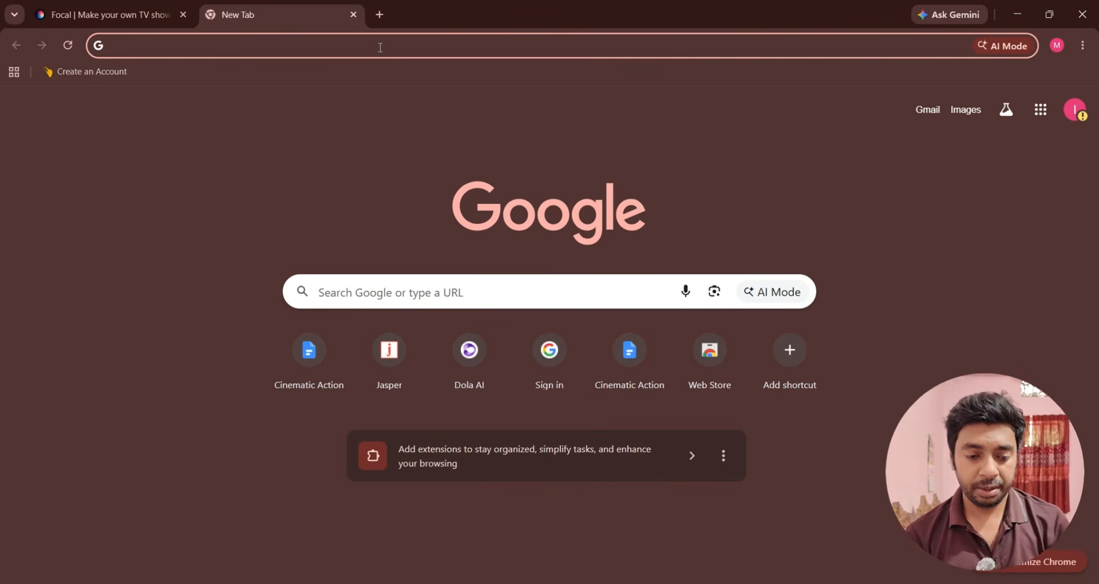
{"action": "type", "text": "suno"}
{"action": "key", "text": "Return"}
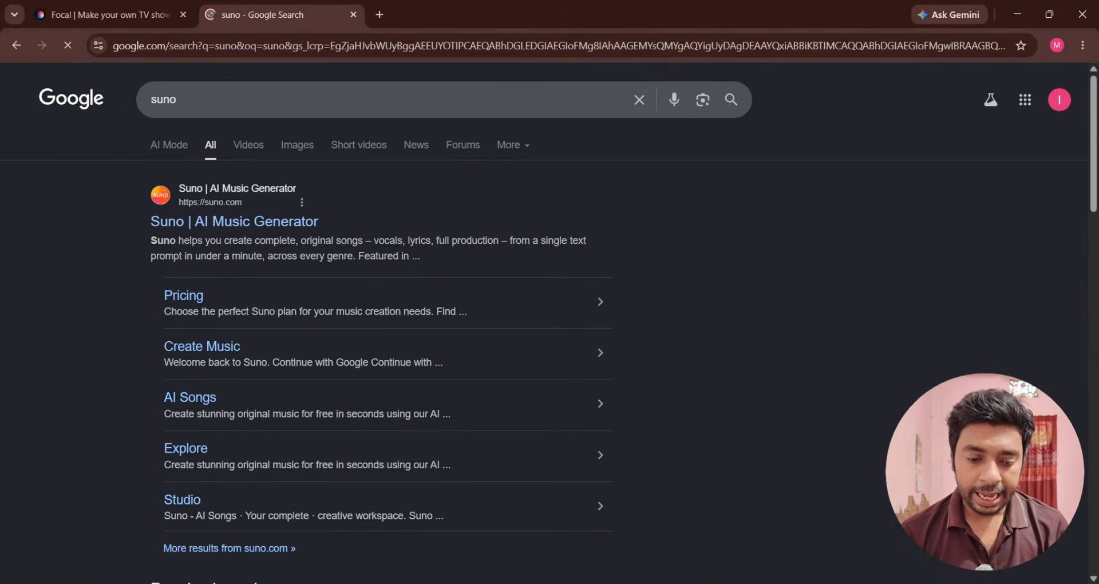
{"action": "left_click", "coordinate": [252, 218]}
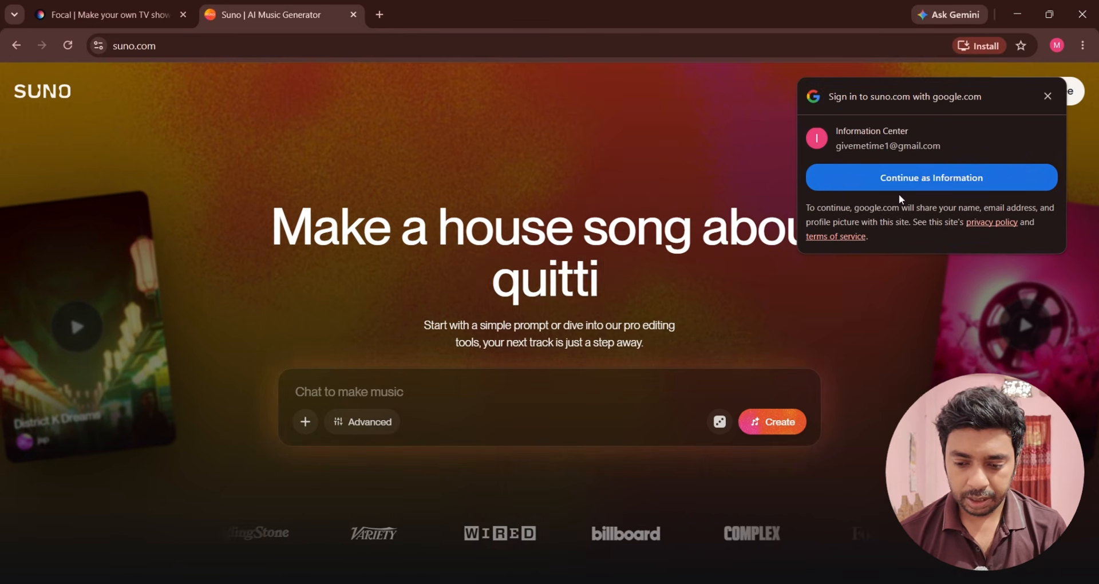
{"action": "left_click", "coordinate": [926, 178]}
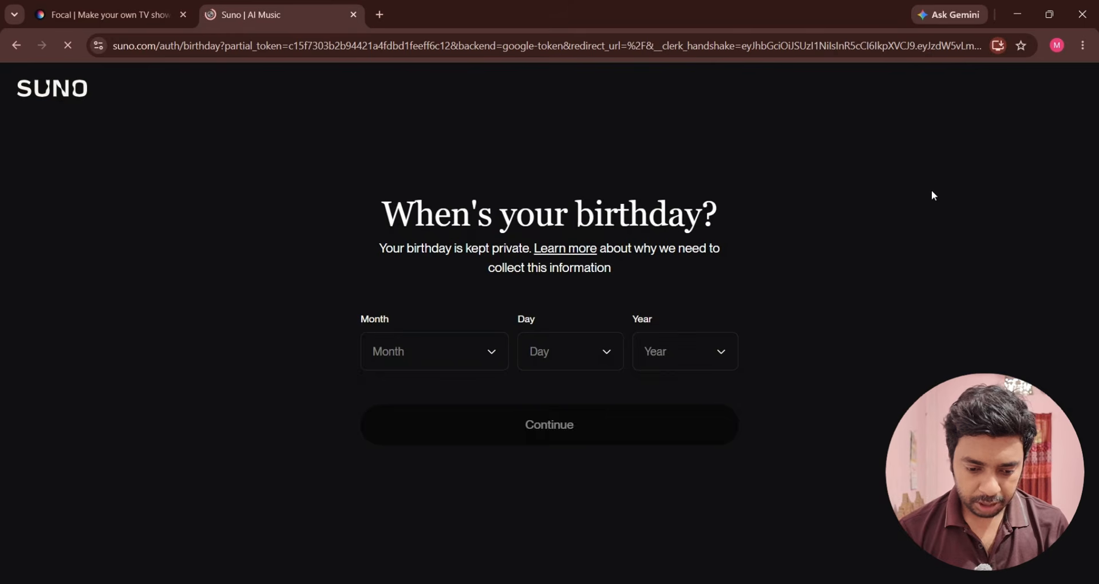
Fill in the month and day of the date of birth on the Suno registration page
{"action": "left_click", "coordinate": [458, 351]}
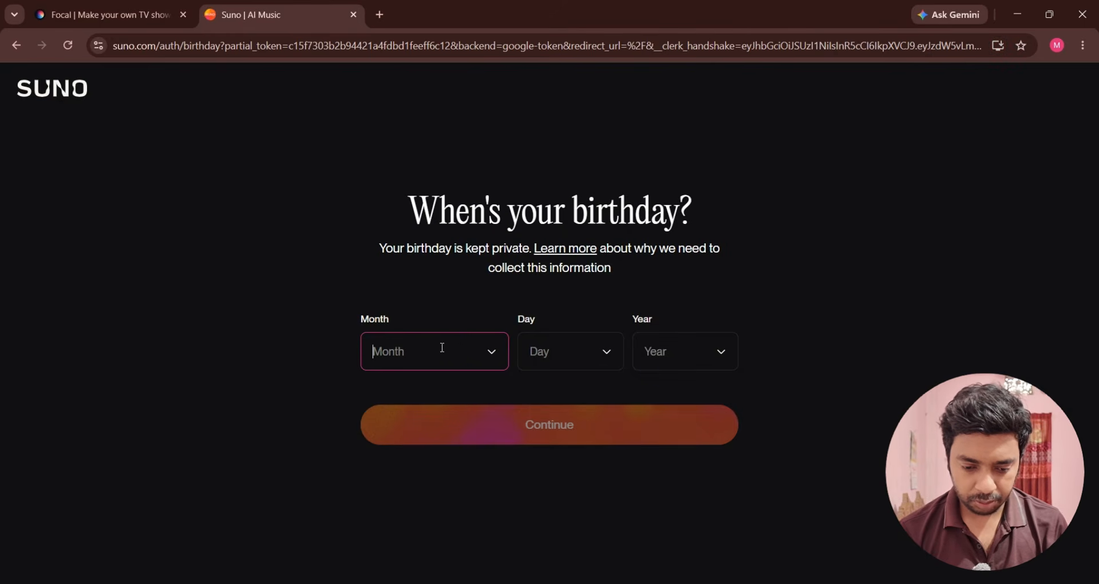
{"action": "left_click", "coordinate": [446, 347]}
{"action": "type", "text": "12"}
{"action": "left_click", "coordinate": [567, 348]}
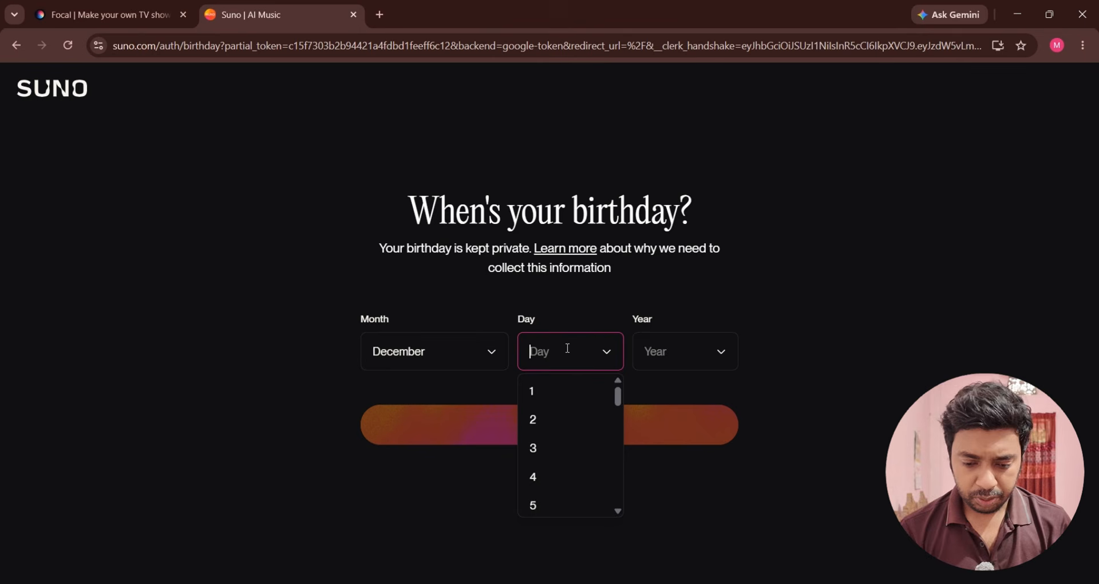
{"action": "left_click", "coordinate": [563, 391]}
Select the birth year and continue to finish the Suno registration
{"action": "left_click", "coordinate": [676, 345]}
{"action": "left_click", "coordinate": [673, 393]}
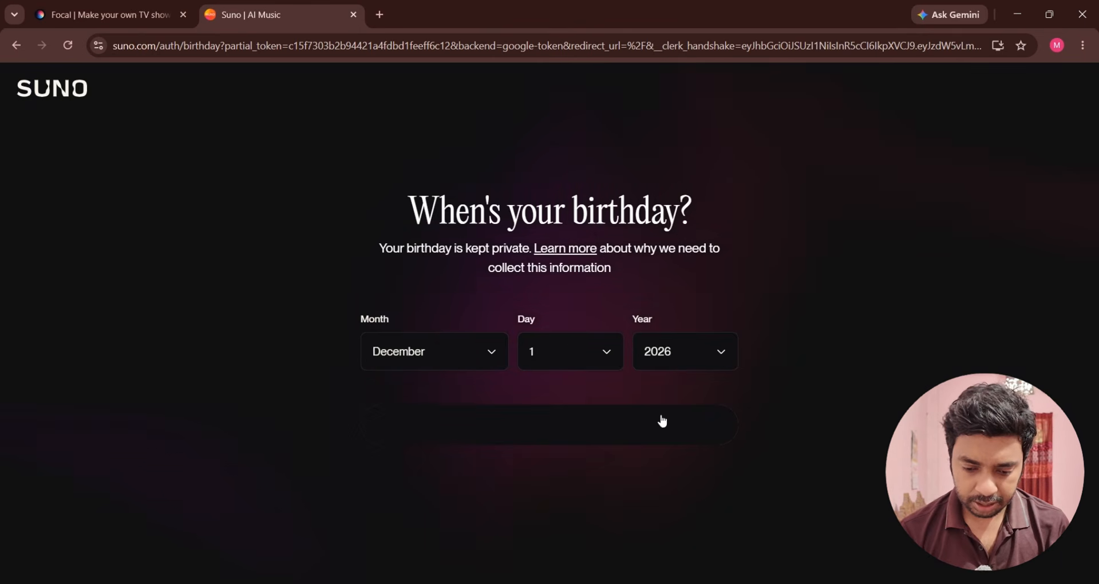
{"action": "left_click", "coordinate": [726, 350]}
{"action": "scroll", "coordinate": [688, 441], "scroll_direction": "down", "scroll_amount": 6}
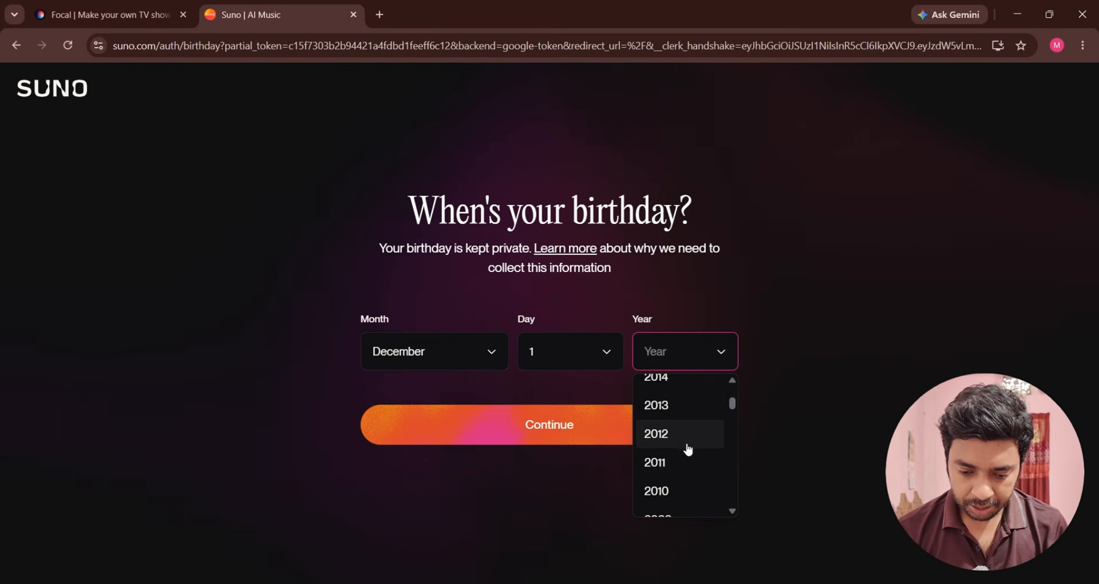
{"action": "scroll", "coordinate": [677, 426], "scroll_direction": "down", "scroll_amount": 3}
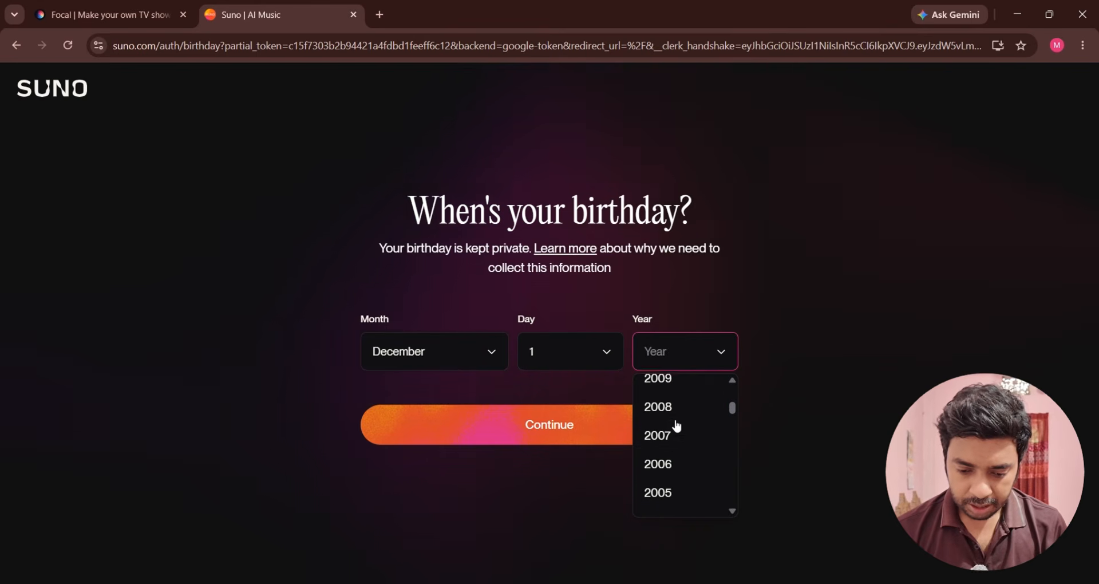
{"action": "scroll", "coordinate": [678, 458], "scroll_direction": "down", "scroll_amount": 3}
{"action": "left_click", "coordinate": [677, 455]}
{"action": "left_click", "coordinate": [610, 431]}
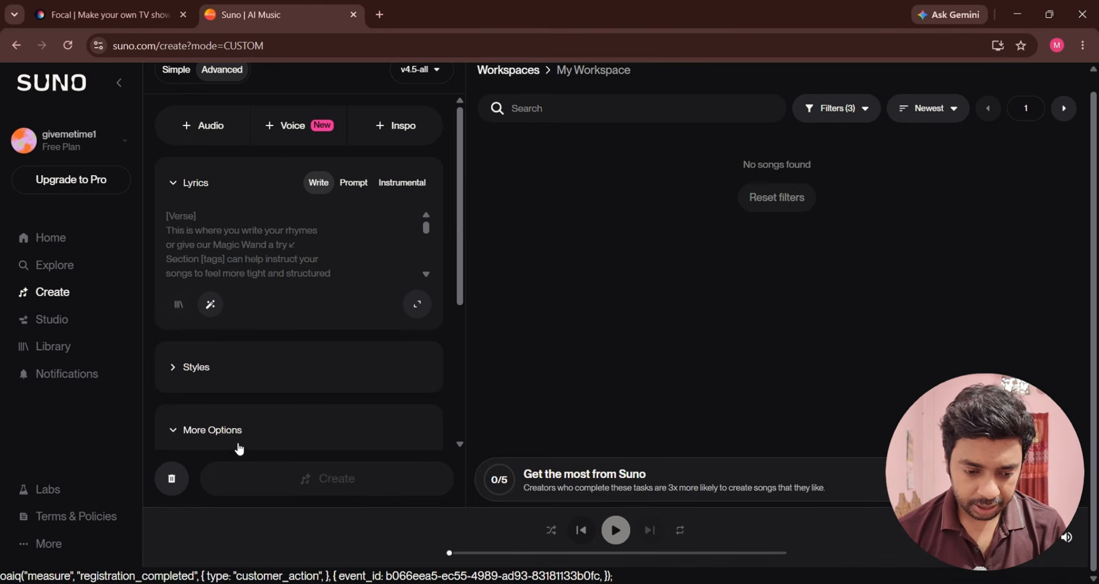
Paste the copied rhyme as the lyrics, generate the songs and play the first result
{"action": "left_click", "coordinate": [243, 226]}
{"action": "key", "text": "ctrl+v"}
{"action": "left_click", "coordinate": [302, 490]}
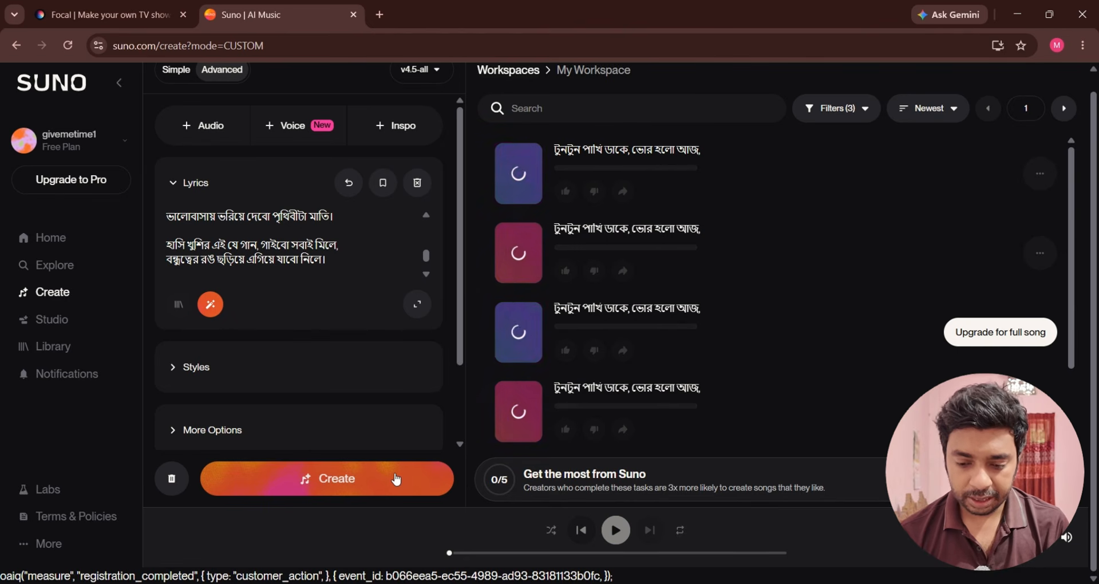
{"action": "scroll", "coordinate": [717, 232], "scroll_direction": "up", "scroll_amount": 2}
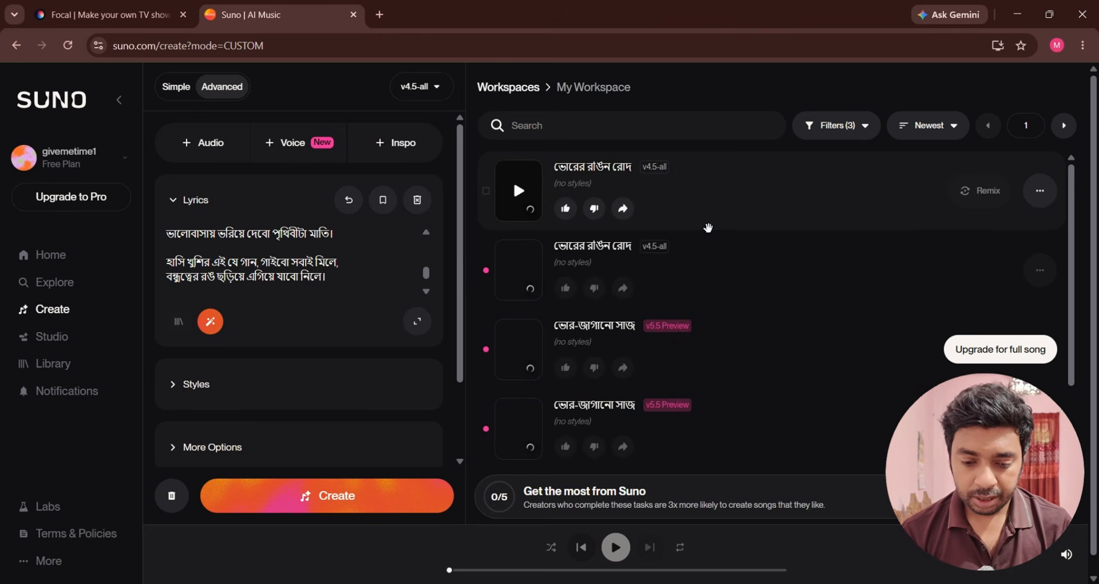
{"action": "left_click", "coordinate": [530, 193]}
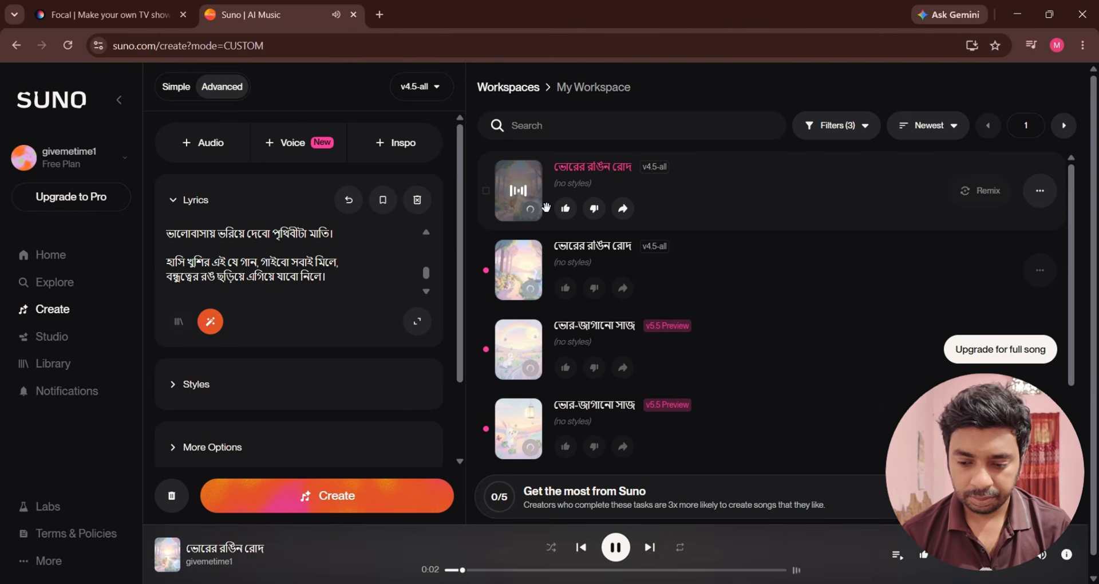
Download the first song in the library as MP3 audio without upgrading for commercial rights
{"action": "left_click", "coordinate": [1045, 203]}
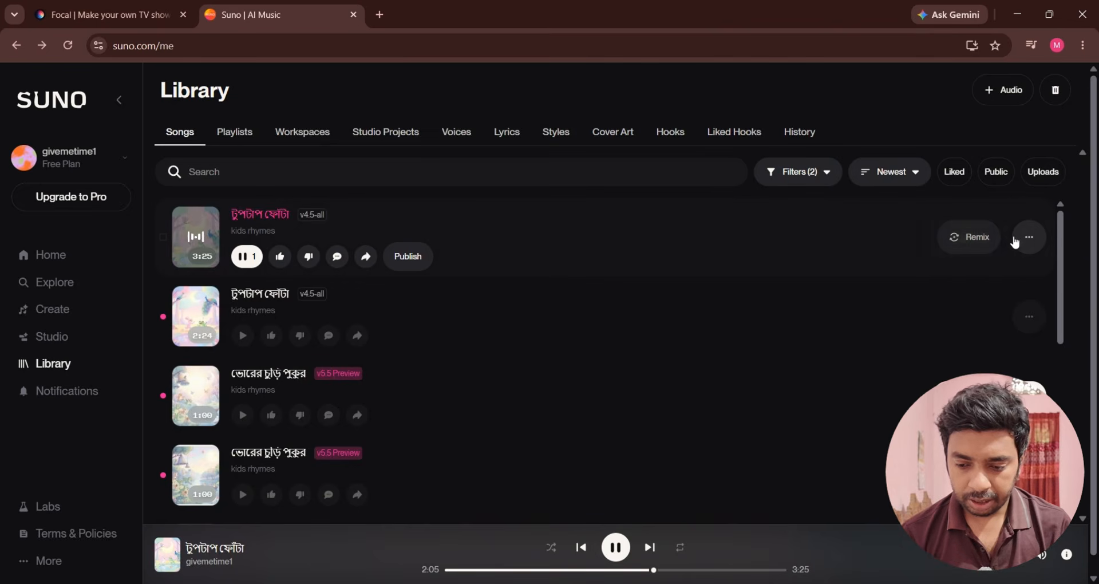
{"action": "left_click", "coordinate": [1025, 240]}
{"action": "mouse_move", "coordinate": [985, 389]}
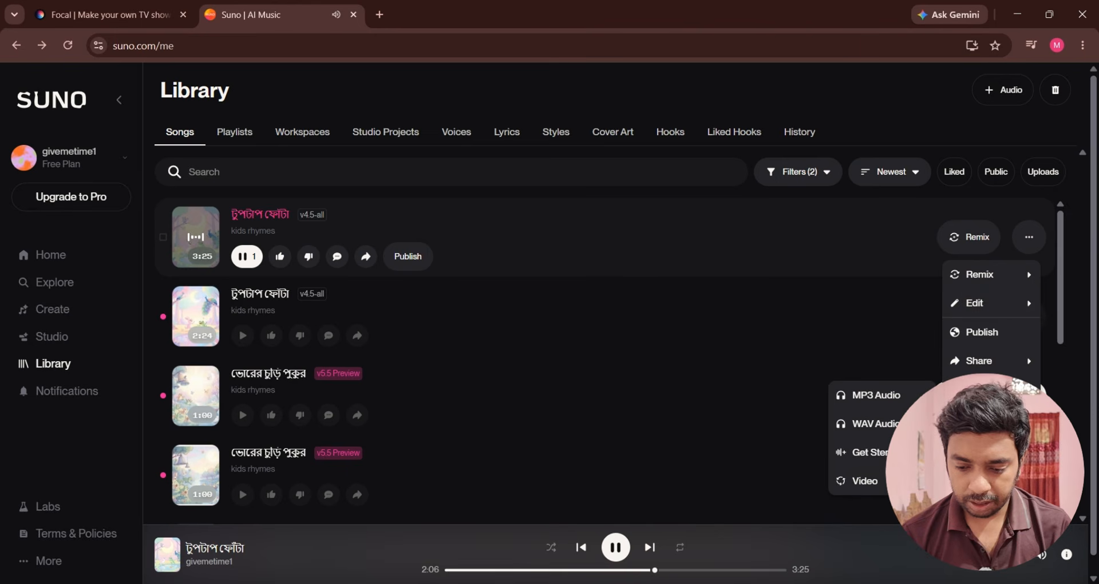
{"action": "left_click", "coordinate": [885, 395]}
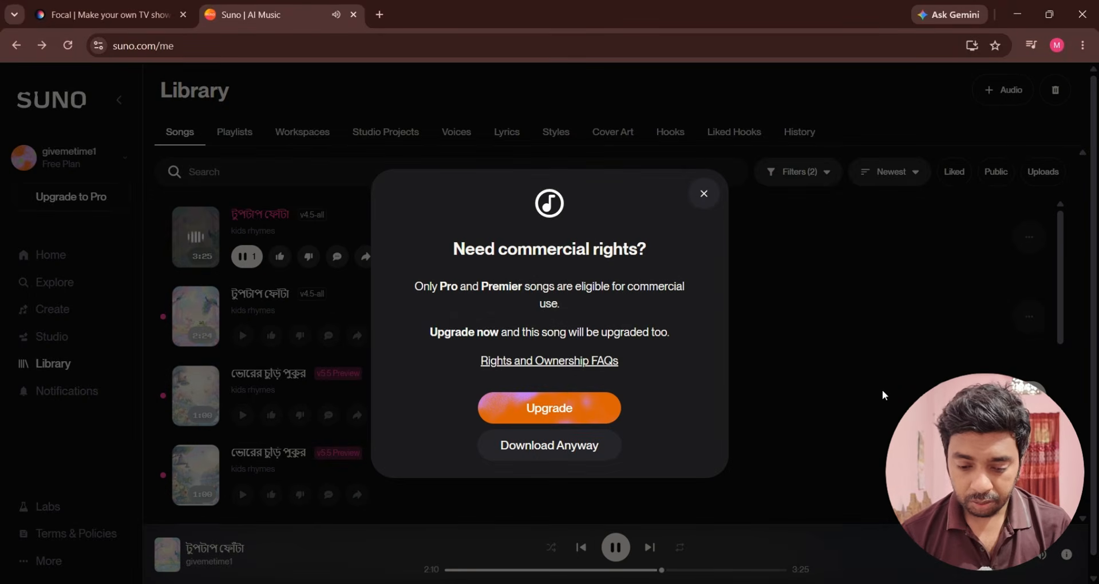
{"action": "left_click", "coordinate": [557, 444]}
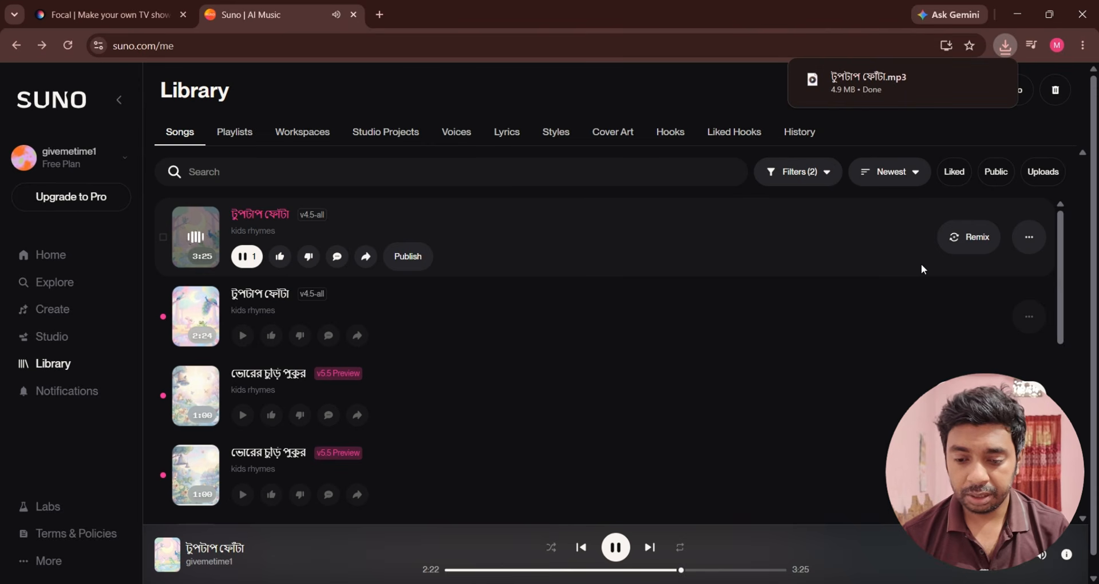
Close the Suno tab and set the target duration of the new Focal video to 2m
{"action": "left_click", "coordinate": [354, 15]}
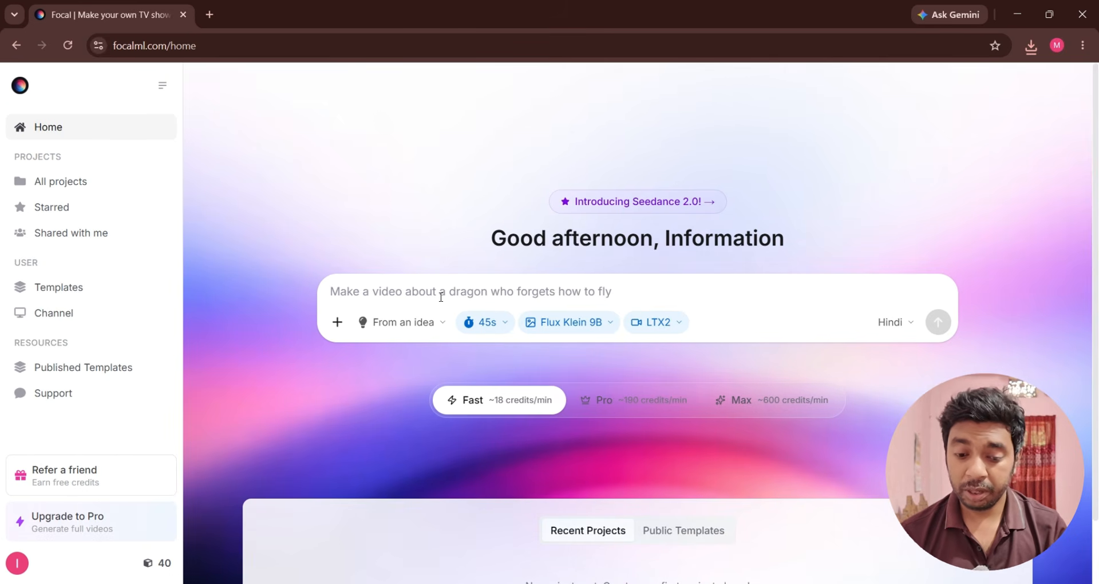
{"action": "left_click", "coordinate": [494, 323]}
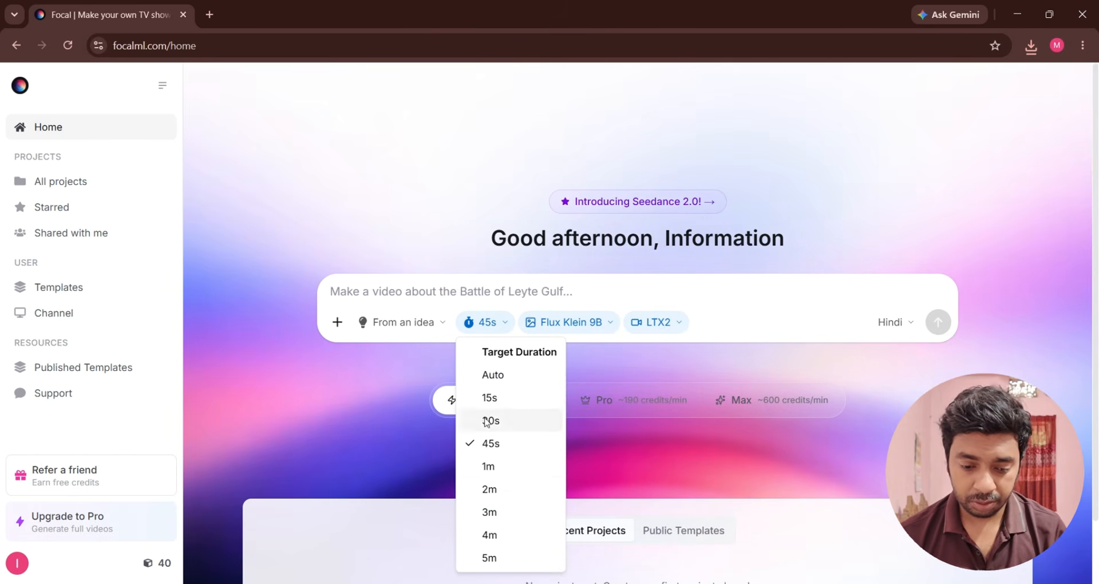
{"action": "left_click", "coordinate": [487, 489]}
{"action": "left_click", "coordinate": [486, 322]}
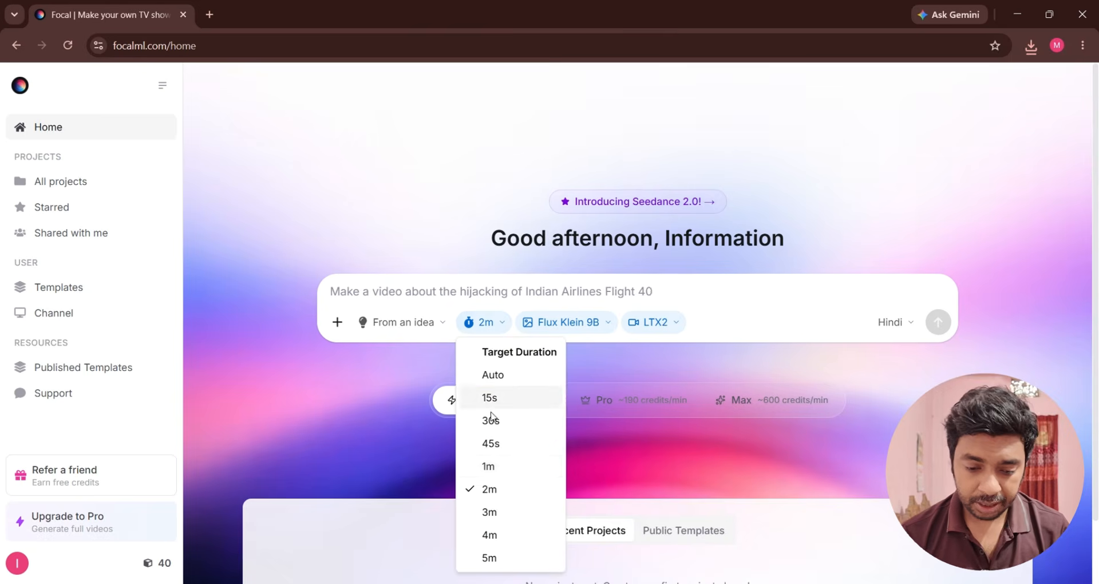
{"action": "left_click", "coordinate": [452, 364]}
{"action": "left_click", "coordinate": [461, 293]}
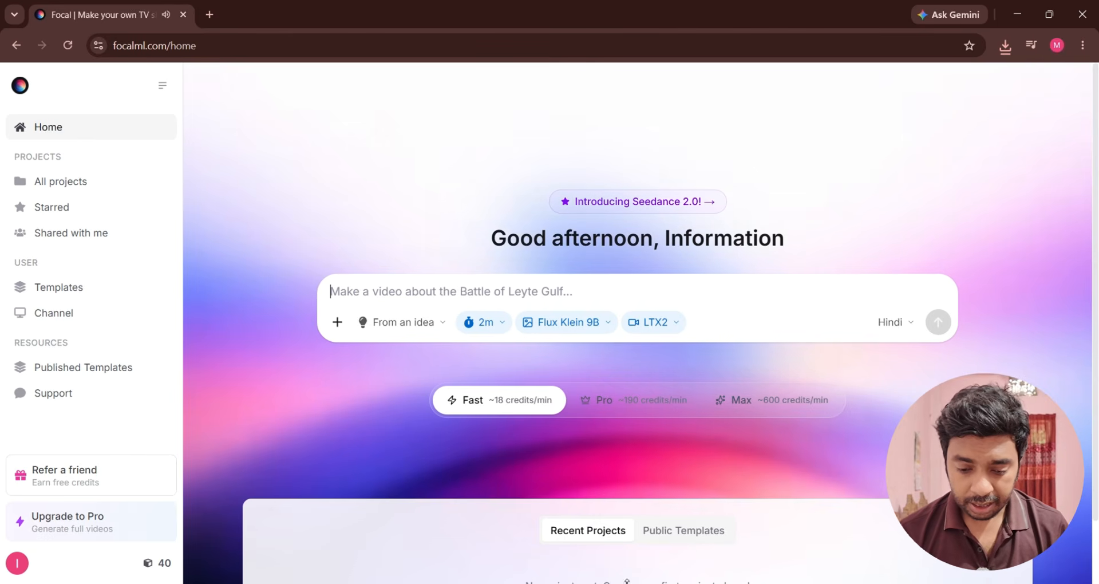
Switch to ChatGPT and send "now give me all video scene prompt with dance 3d Cartoon all scene dance type must be"
{"action": "left_click", "coordinate": [626, 582]}
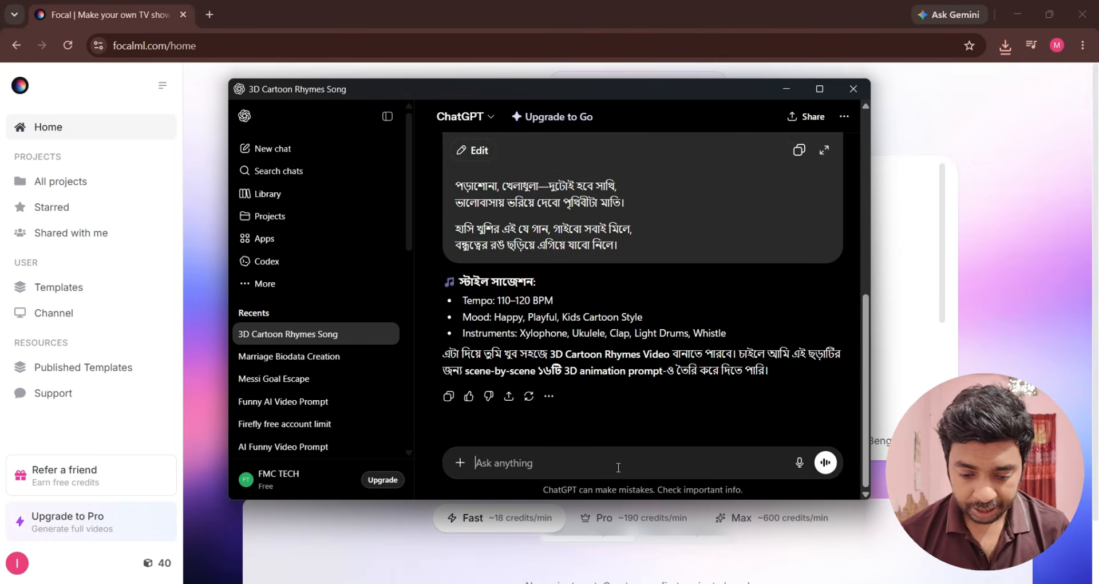
{"action": "type", "text": "now give me all video scene prompt with dance all"}
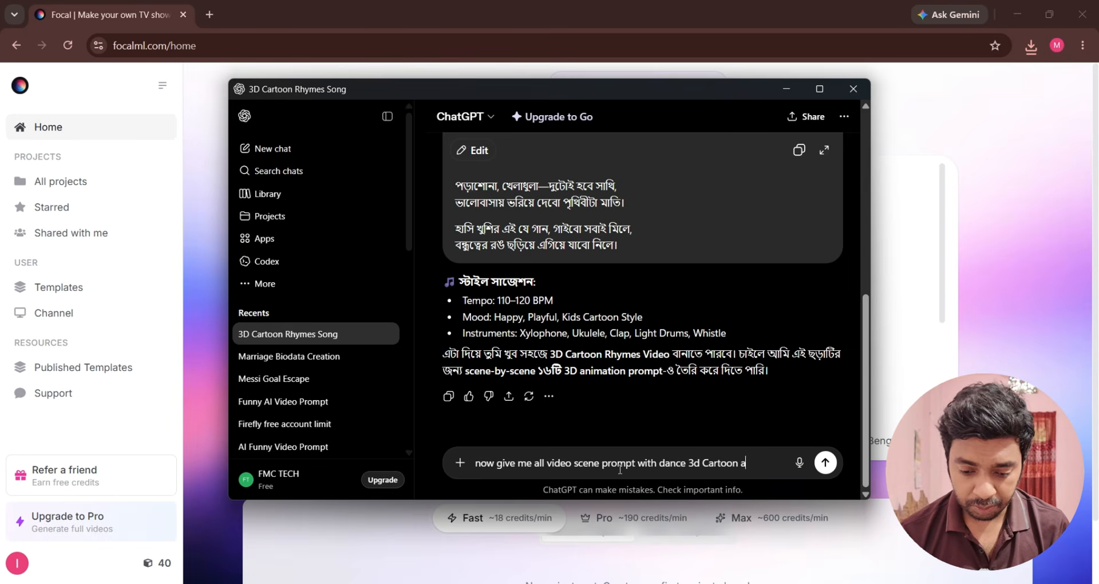
{"action": "type", "text": "ll scene dance type must be"}
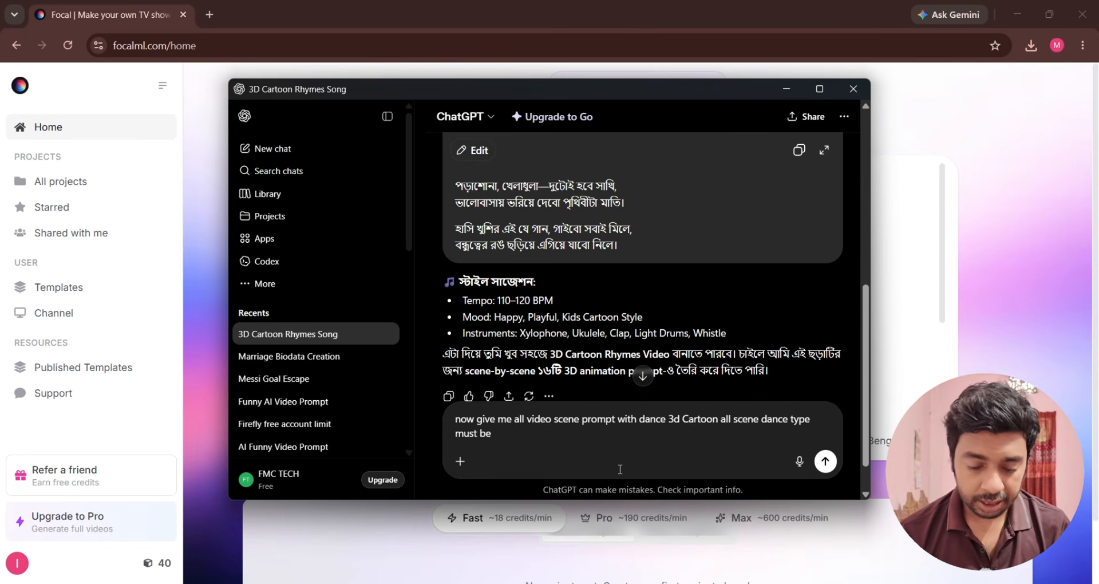
{"action": "key", "text": "Return"}
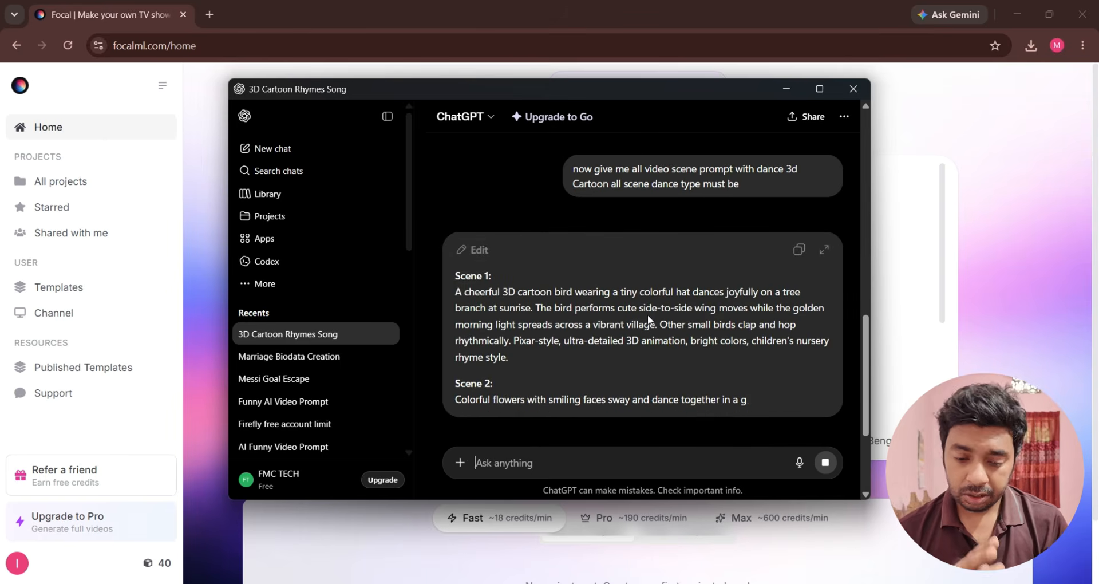
Review the generated dance prompts from Scene 1 to Scene 16 and copy the whole block
{"action": "scroll", "coordinate": [607, 348], "scroll_direction": "down", "scroll_amount": 5}
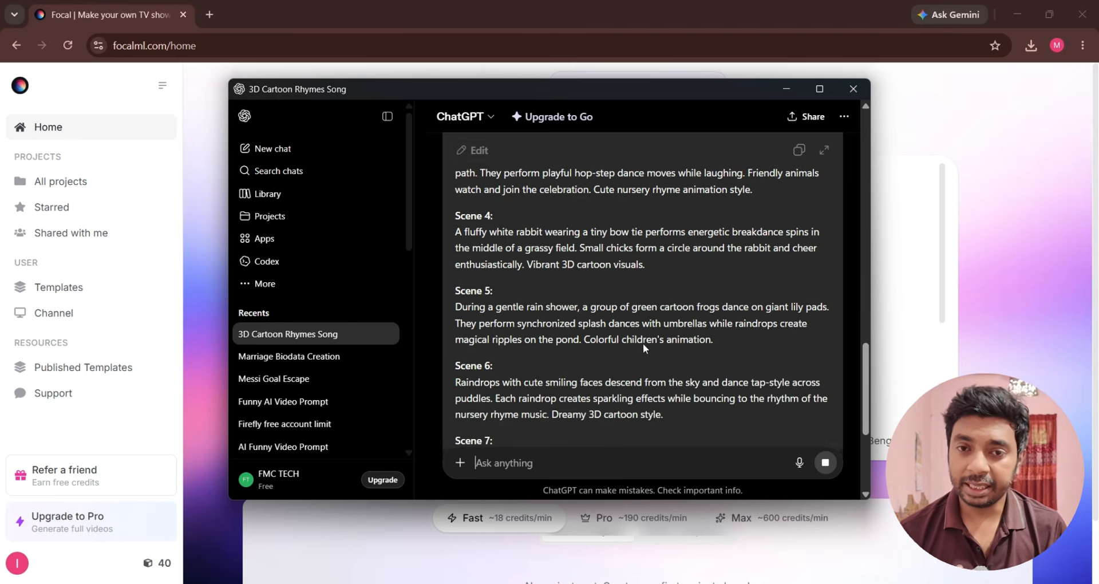
{"action": "scroll", "coordinate": [646, 343], "scroll_direction": "down", "scroll_amount": 4}
{"action": "scroll", "coordinate": [647, 343], "scroll_direction": "down", "scroll_amount": 4}
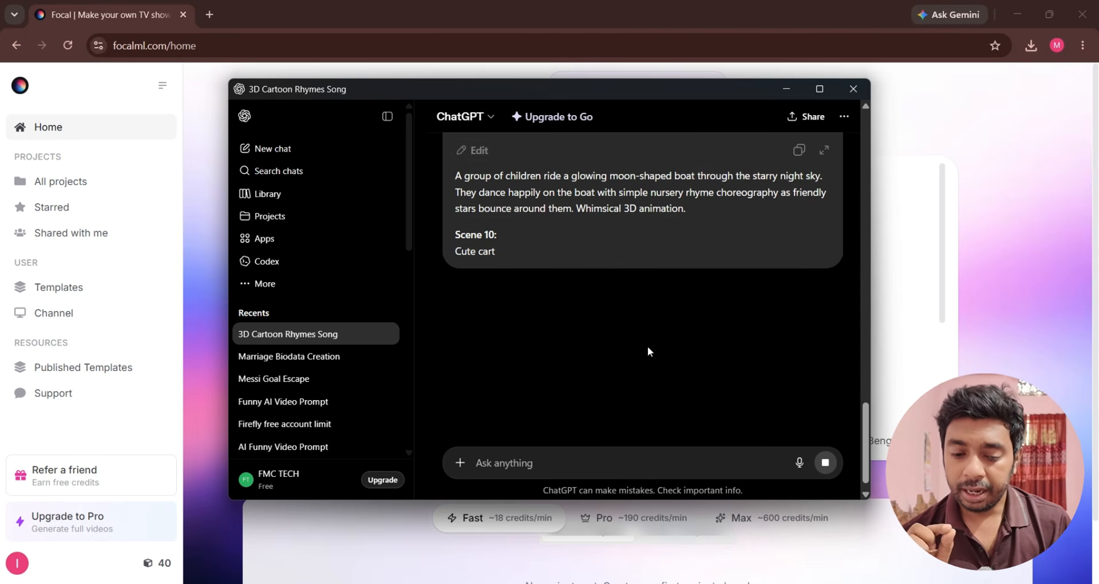
{"action": "scroll", "coordinate": [660, 344], "scroll_direction": "up", "scroll_amount": 10}
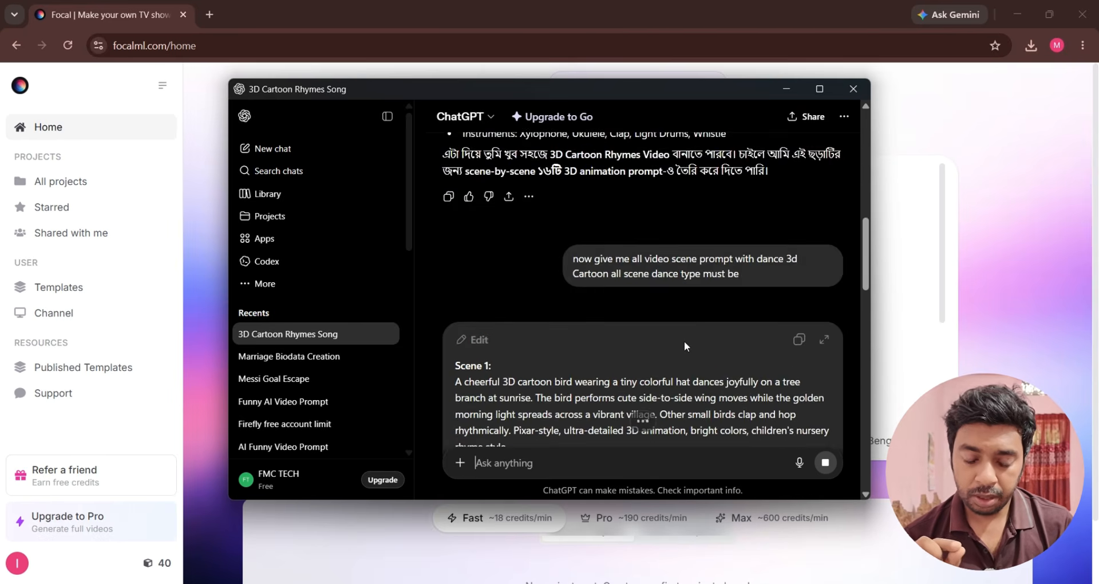
{"action": "scroll", "coordinate": [685, 342], "scroll_direction": "down", "scroll_amount": 15}
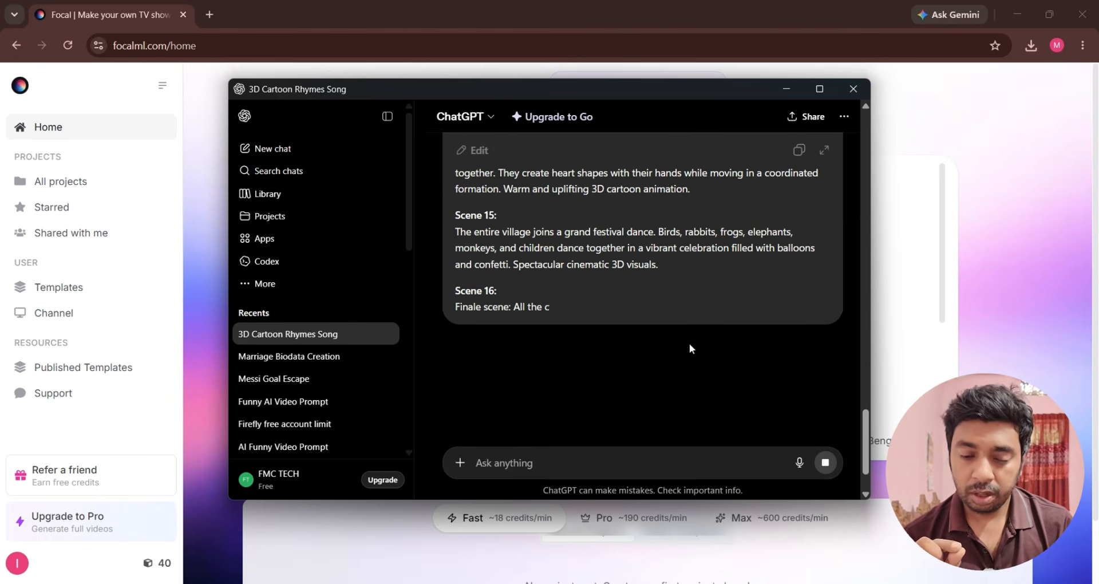
{"action": "scroll", "coordinate": [703, 338], "scroll_direction": "up", "scroll_amount": 7}
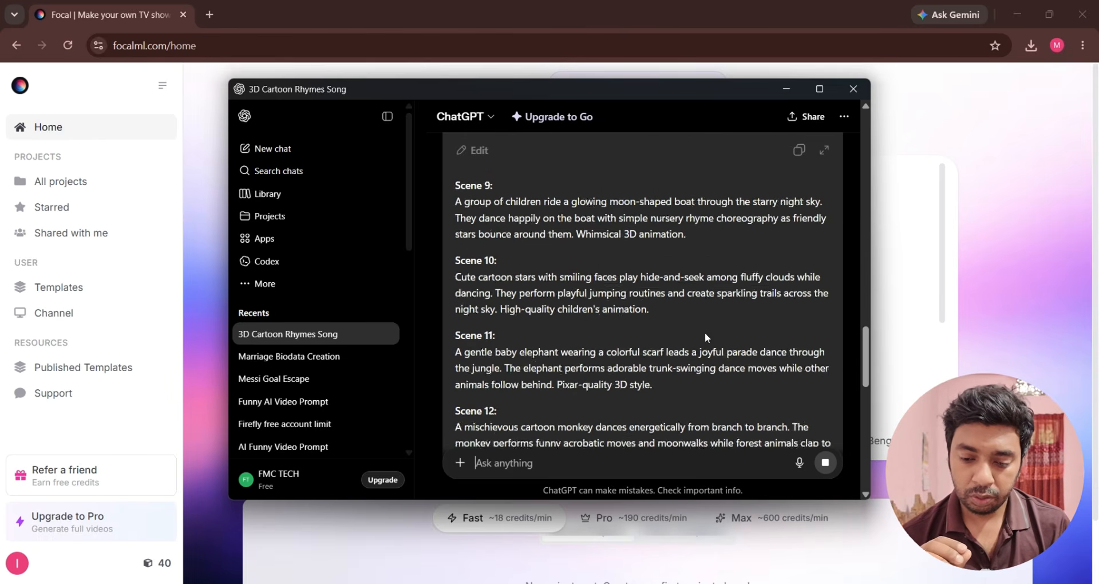
{"action": "scroll", "coordinate": [705, 332], "scroll_direction": "up", "scroll_amount": 10}
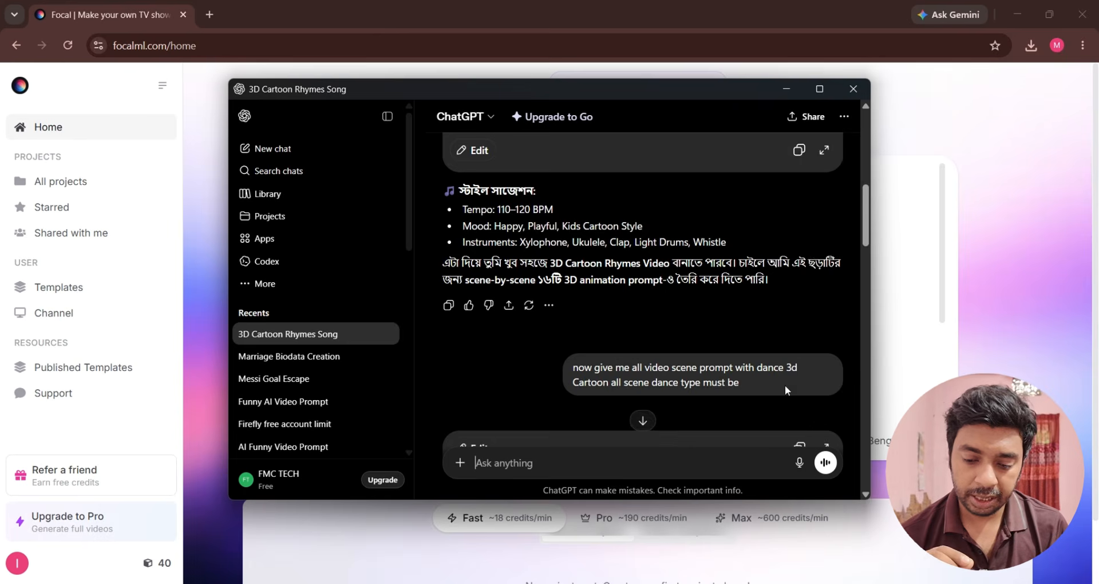
{"action": "scroll", "coordinate": [787, 390], "scroll_direction": "down", "scroll_amount": 3}
{"action": "left_click", "coordinate": [798, 310]}
Switch back to Focal and replace the rhyme lyrics in the video prompt with the copied scene prompts
{"action": "left_click", "coordinate": [618, 4]}
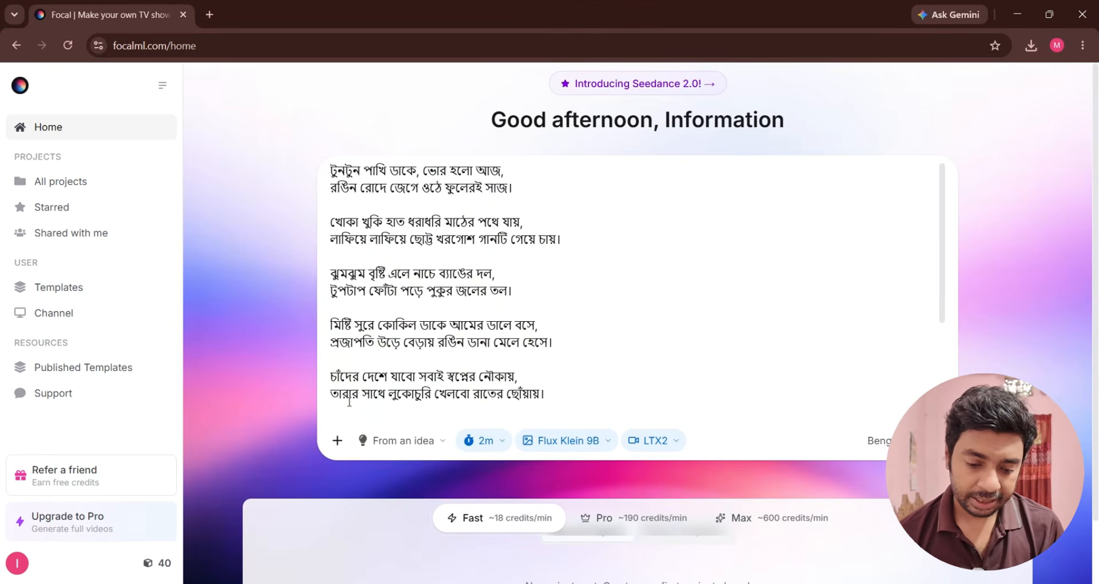
{"action": "key", "text": "ctrl+a"}
{"action": "key", "text": "ctrl+v"}
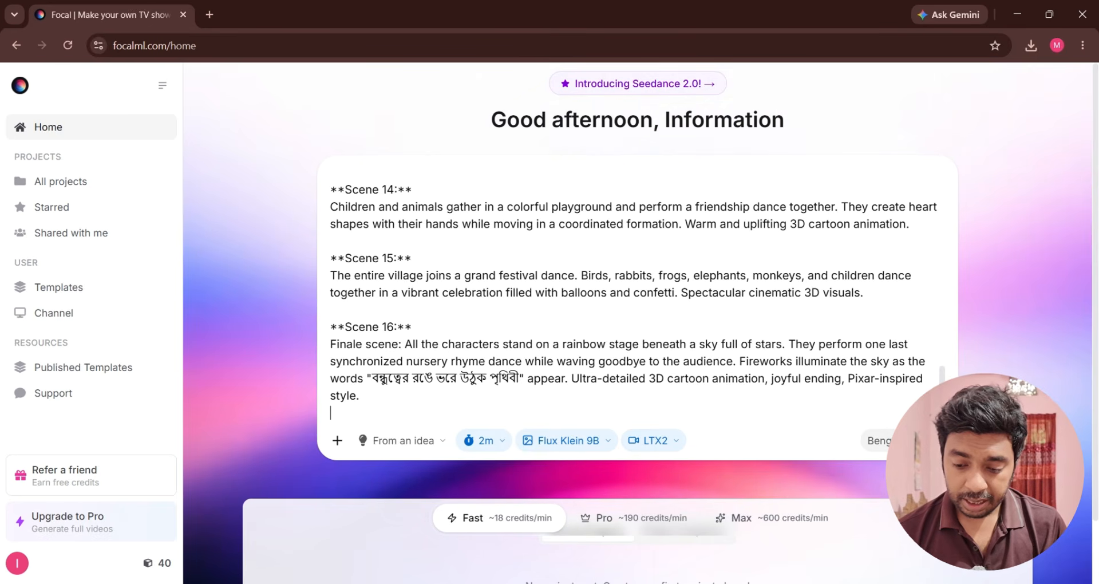
Set the video language to English and submit the scene prompts for generation
{"action": "left_click", "coordinate": [898, 441]}
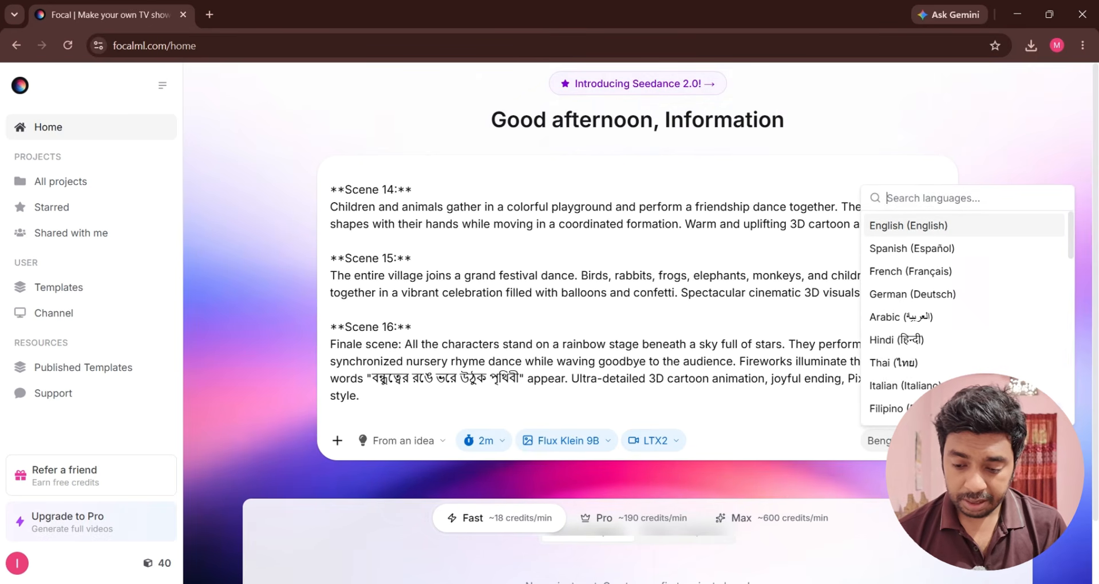
{"action": "left_click", "coordinate": [930, 229]}
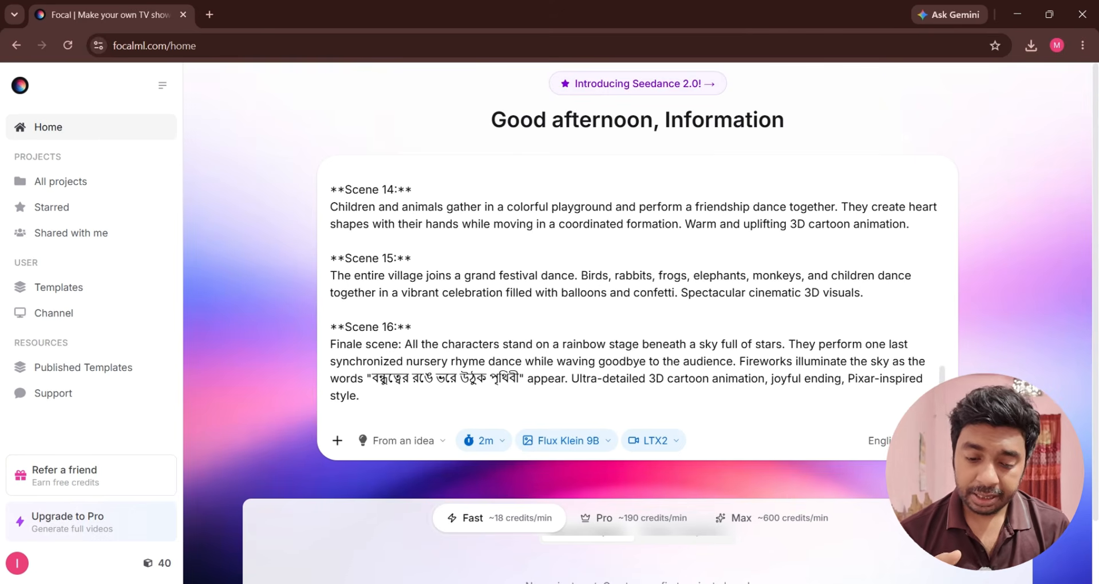
{"action": "left_click", "coordinate": [935, 440]}
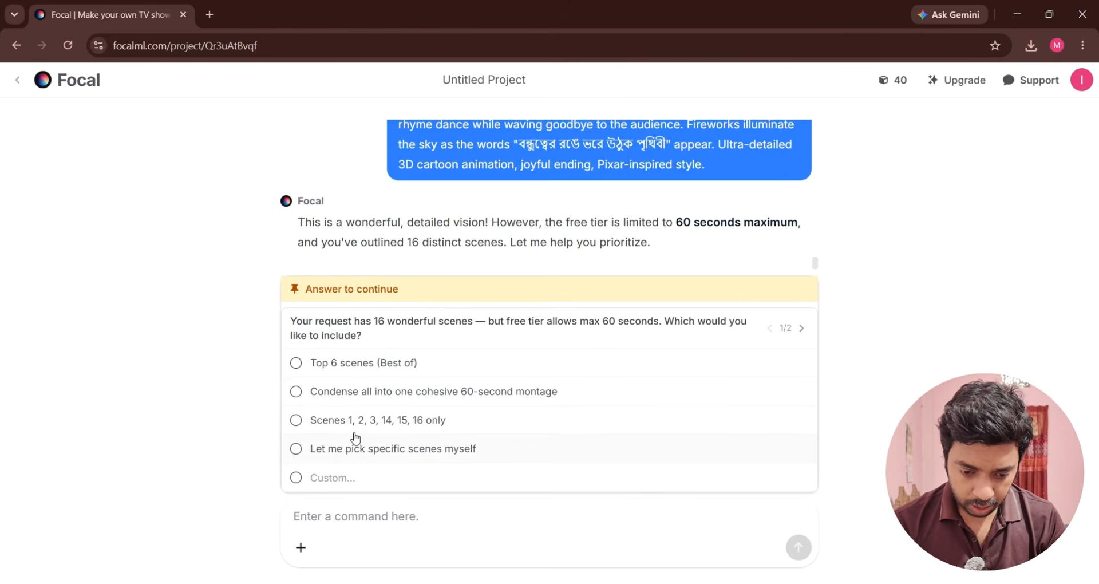
Choose to condense all scenes into one cohesive 60-second montage with a 16:9 widescreen aspect ratio
{"action": "left_click", "coordinate": [298, 403]}
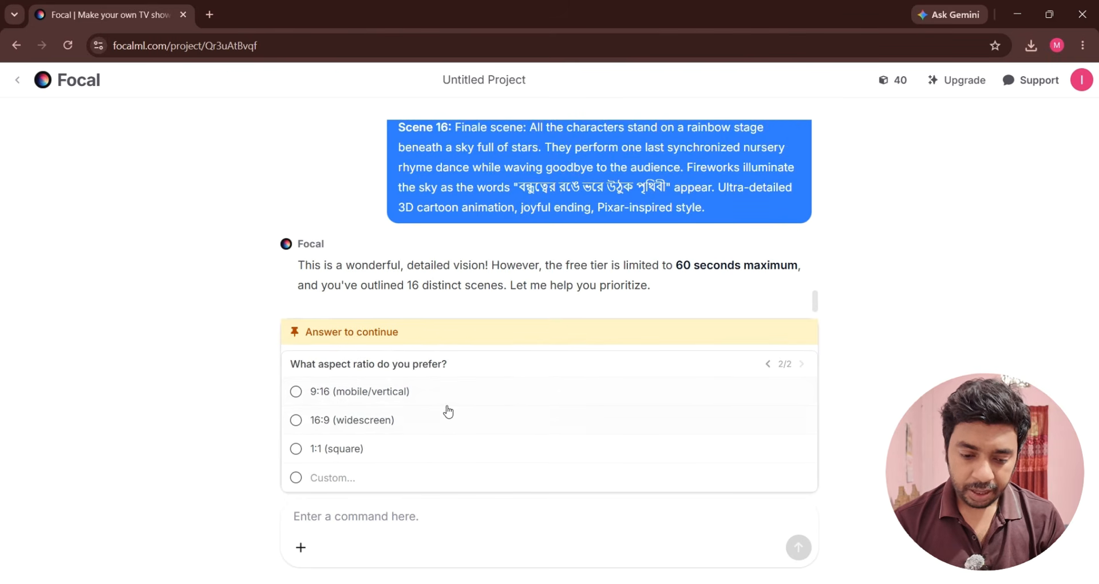
{"action": "left_click", "coordinate": [298, 421]}
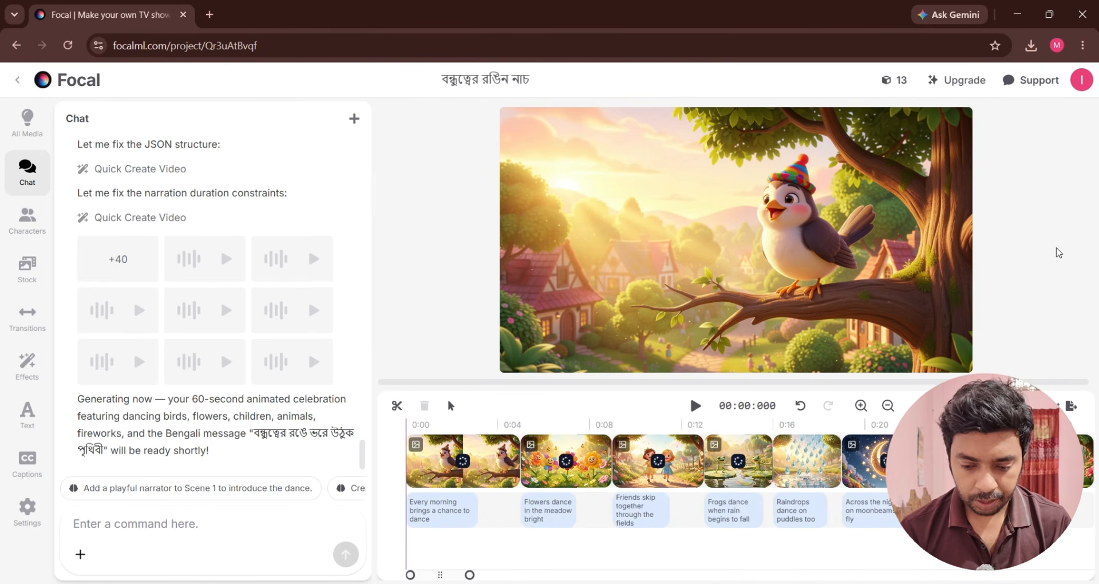
Select the moonbeam scene on the timeline, play the preview from there and pause it
{"action": "right_click", "coordinate": [446, 458]}
{"action": "left_click", "coordinate": [806, 526]}
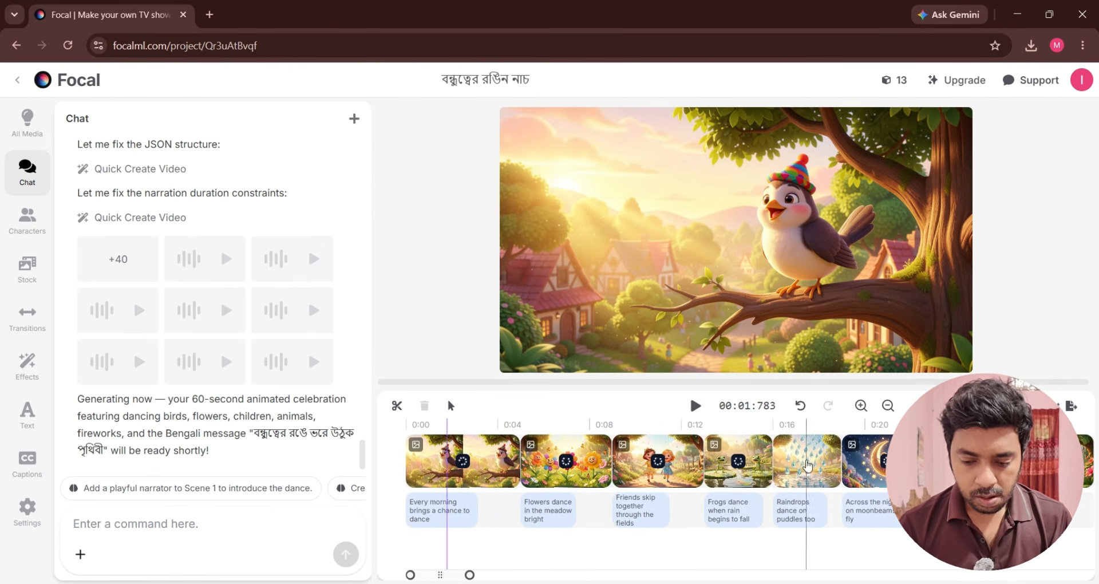
{"action": "right_click", "coordinate": [464, 453]}
{"action": "left_click", "coordinate": [864, 476]}
{"action": "left_click", "coordinate": [860, 510]}
{"action": "left_click", "coordinate": [696, 406]}
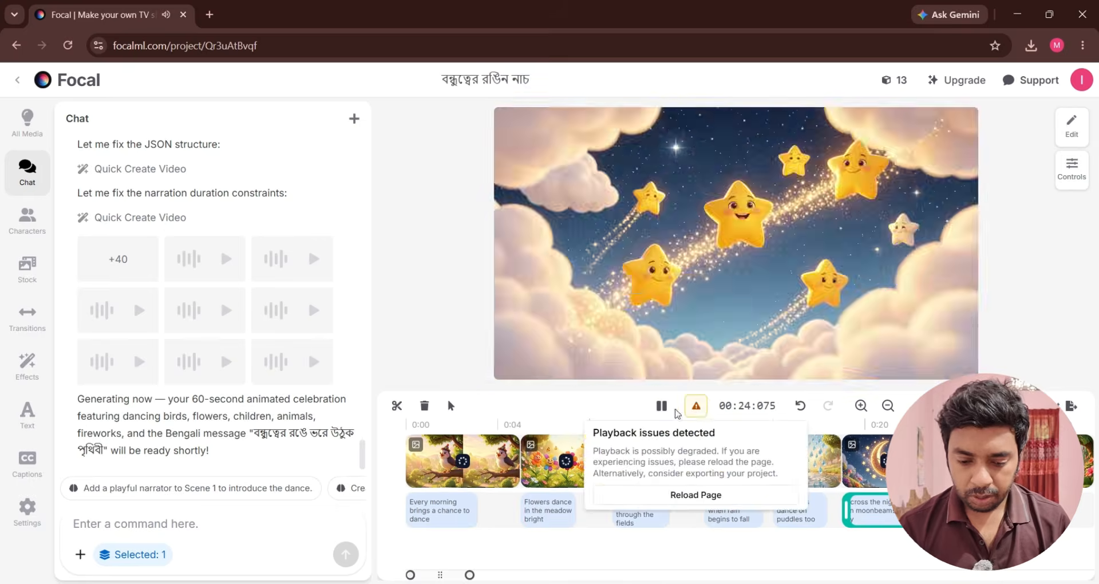
{"action": "left_click", "coordinate": [661, 406]}
Check the generated clips on the timeline from the singing bird scene through the playing stars scene
{"action": "left_click", "coordinate": [467, 458]}
{"action": "scroll", "coordinate": [628, 481], "scroll_direction": "right", "scroll_amount": 3}
{"action": "scroll", "coordinate": [572, 458], "scroll_direction": "left", "scroll_amount": 3}
{"action": "left_click", "coordinate": [561, 458]}
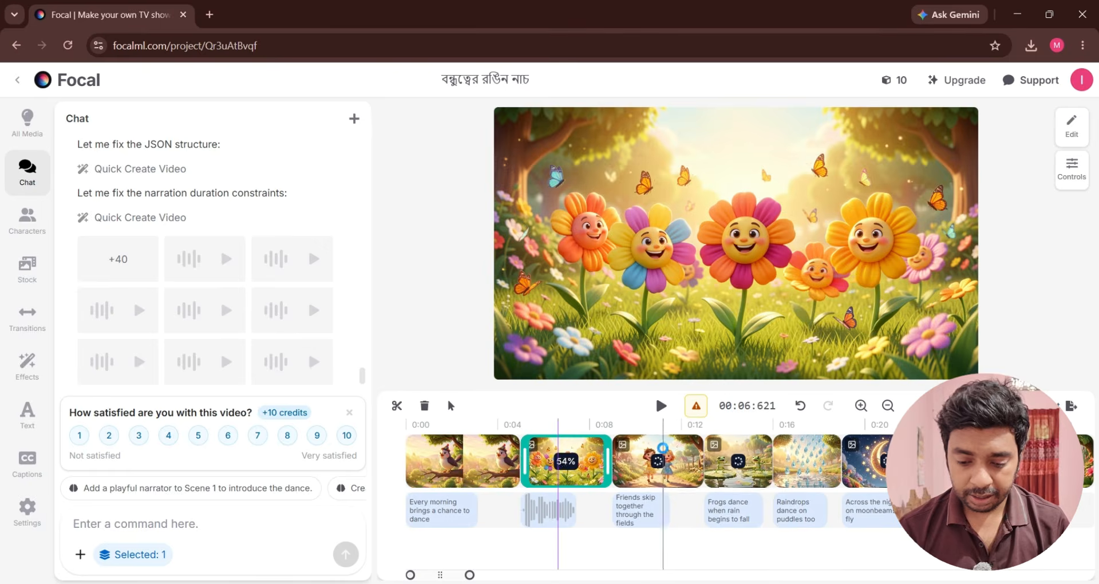
{"action": "left_click", "coordinate": [664, 458]}
{"action": "left_click", "coordinate": [761, 458]}
{"action": "left_click_drag", "start_coordinate": [938, 564], "coordinate": [794, 564]}
{"action": "left_click", "coordinate": [741, 461]}
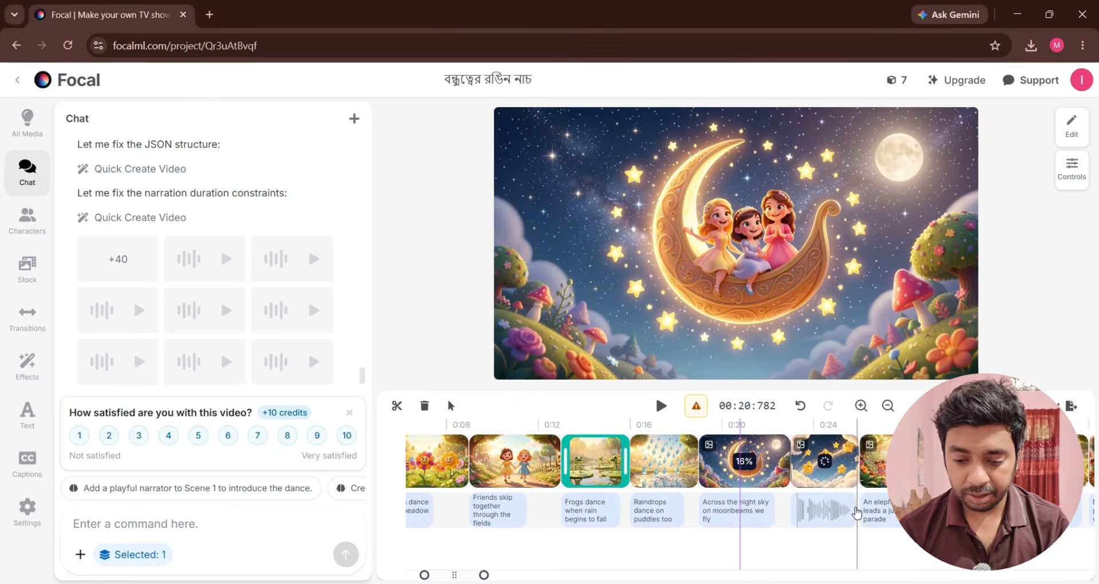
{"action": "left_click", "coordinate": [820, 462]}
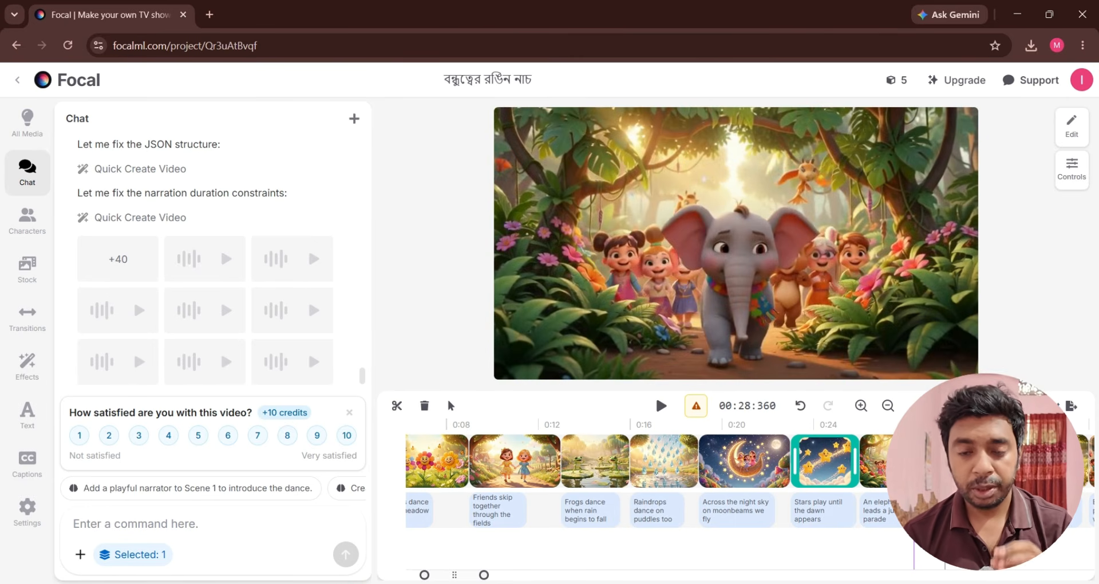
Inspect the remaining timeline clips from the elephant parade through the friendship scene
{"action": "left_click", "coordinate": [988, 461]}
{"action": "left_click_drag", "start_coordinate": [454, 575], "coordinate": [515, 575]}
{"action": "left_click", "coordinate": [672, 461]}
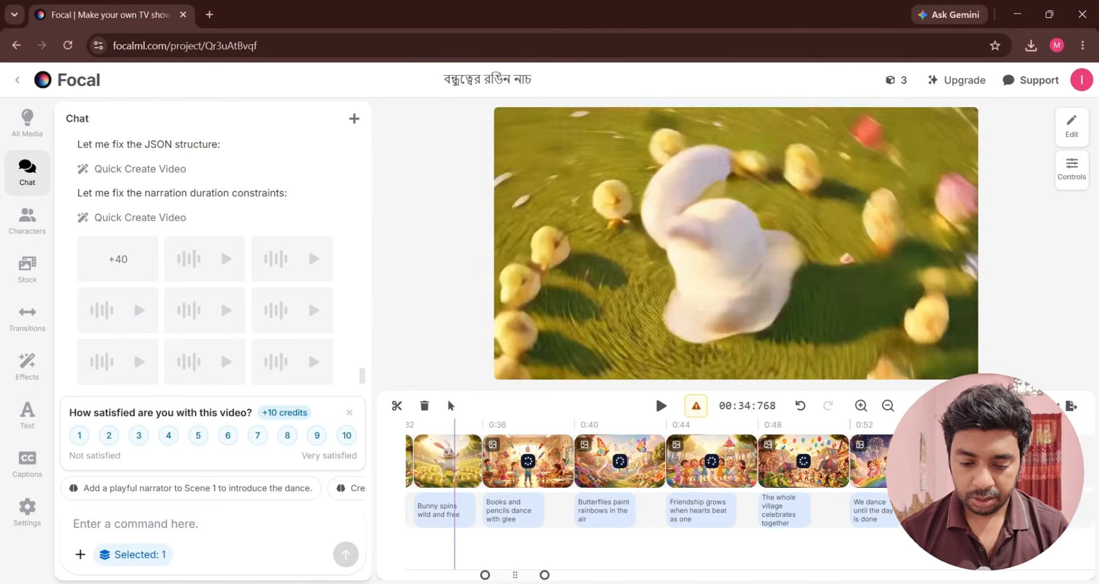
{"action": "left_click", "coordinate": [526, 462]}
{"action": "left_click", "coordinate": [707, 462]}
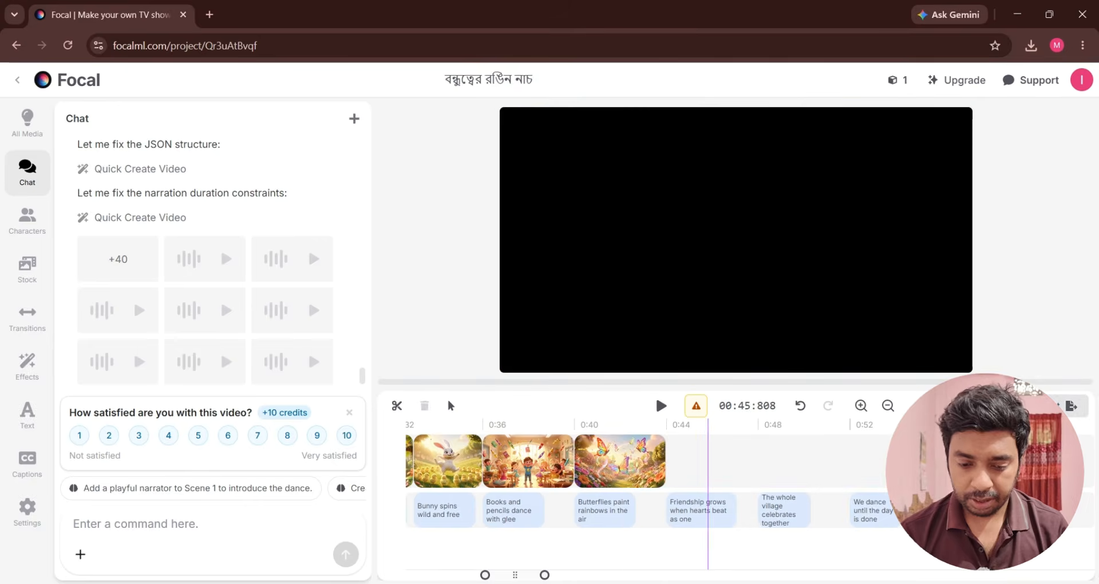
Export the video as Video (MP4) with Medium quality at 720p
{"action": "left_click", "coordinate": [1071, 406]}
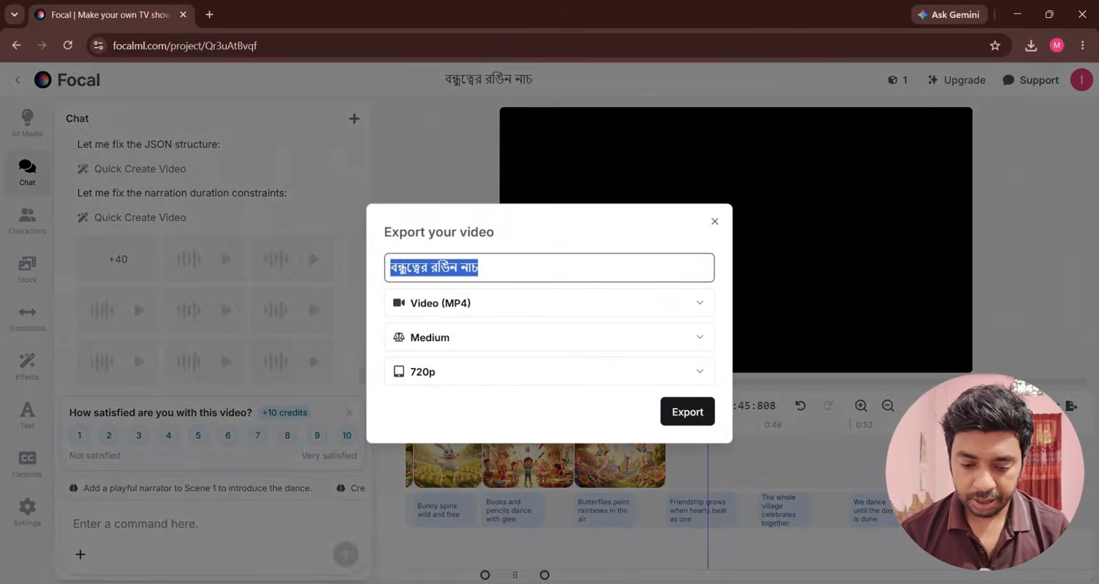
{"action": "left_click", "coordinate": [531, 312]}
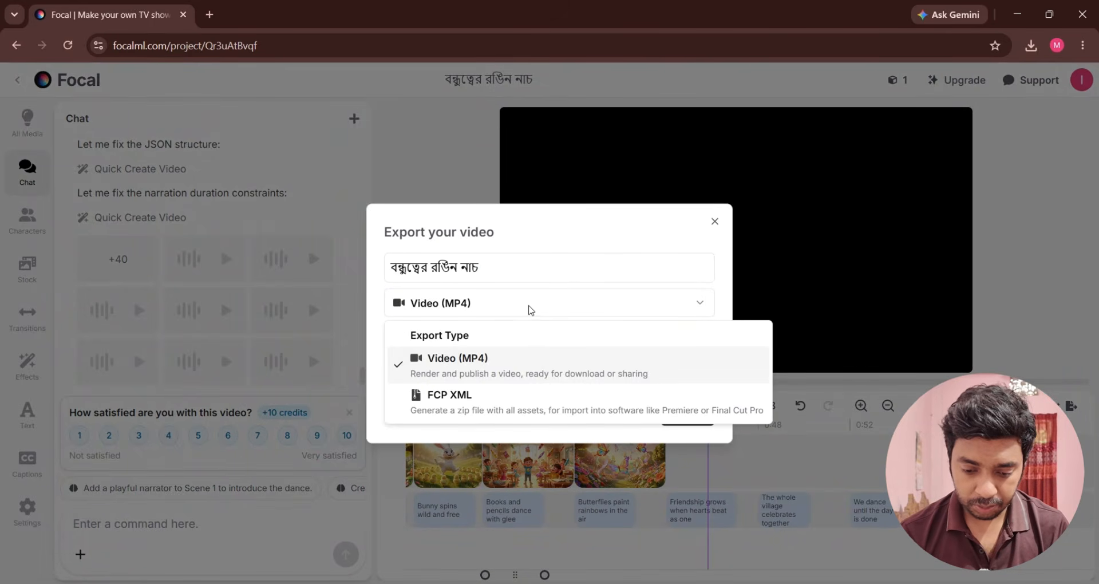
{"action": "left_click", "coordinate": [531, 312]}
{"action": "left_click", "coordinate": [677, 413]}
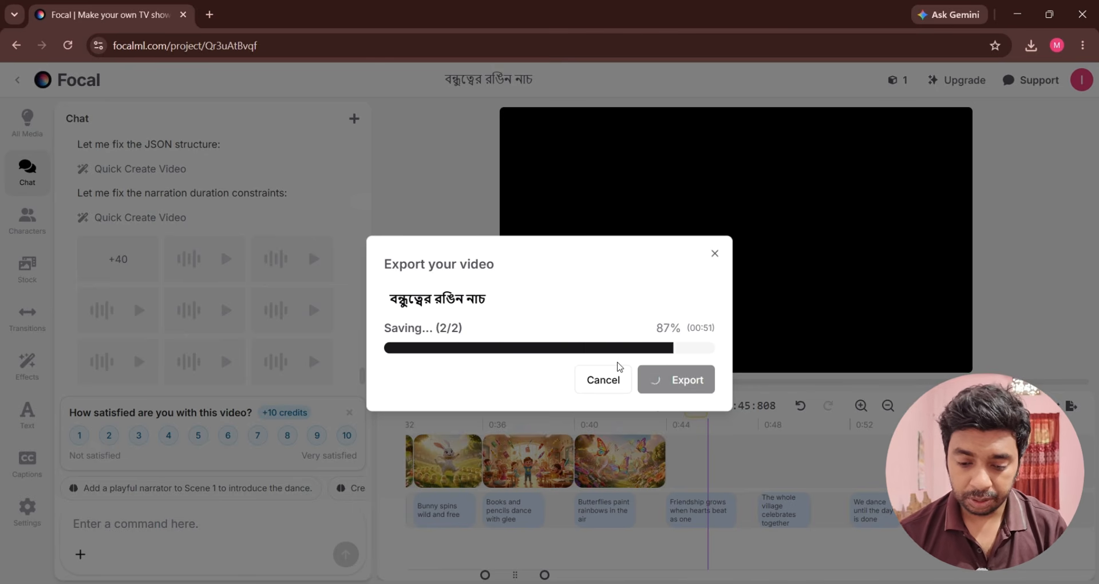
Open the exported video's watch page, download the video file and pause its playback
{"action": "left_click", "coordinate": [686, 369]}
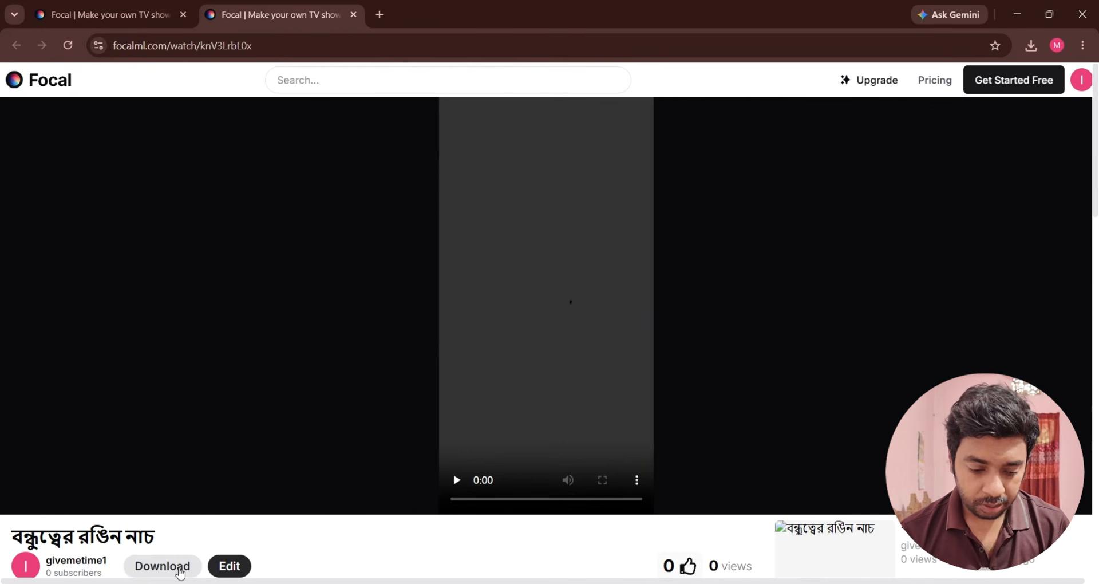
{"action": "left_click", "coordinate": [180, 572]}
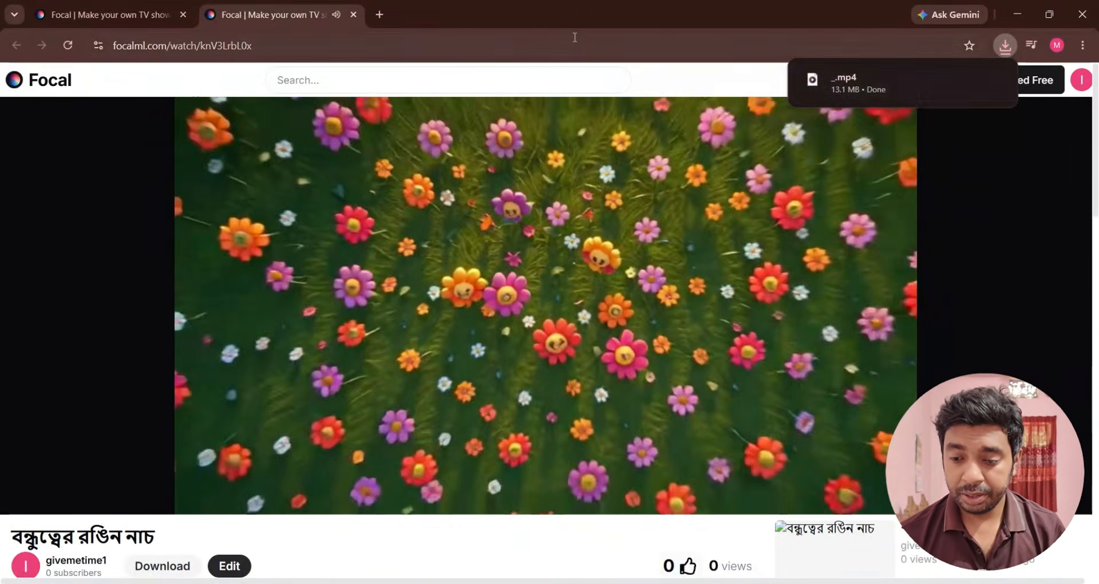
{"action": "left_click", "coordinate": [414, 188]}
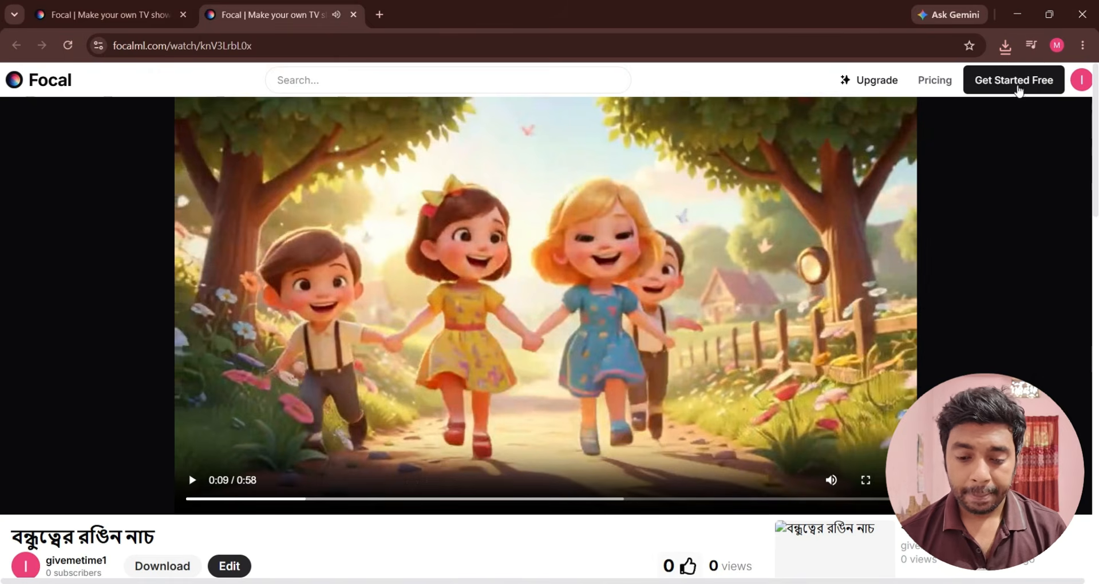
Switch to CapCut and import the downloaded _.mp4 video together with the টুপটাপ ফোঁটা song
{"action": "left_click", "coordinate": [1017, 14]}
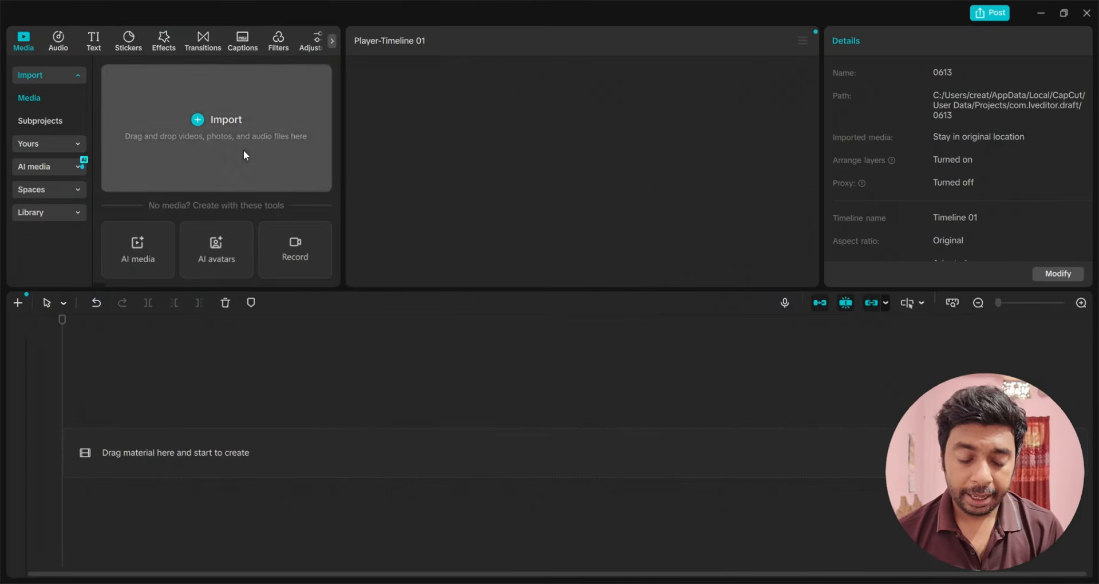
{"action": "left_click", "coordinate": [244, 155]}
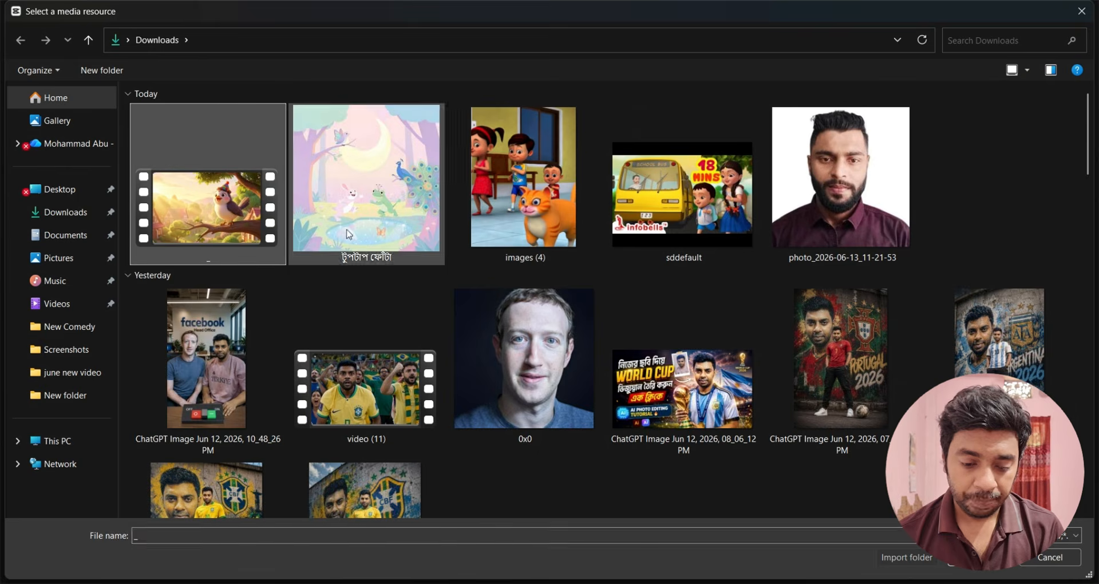
{"action": "left_click", "coordinate": [392, 199], "text": "ctrl"}
{"action": "key", "text": "Return"}
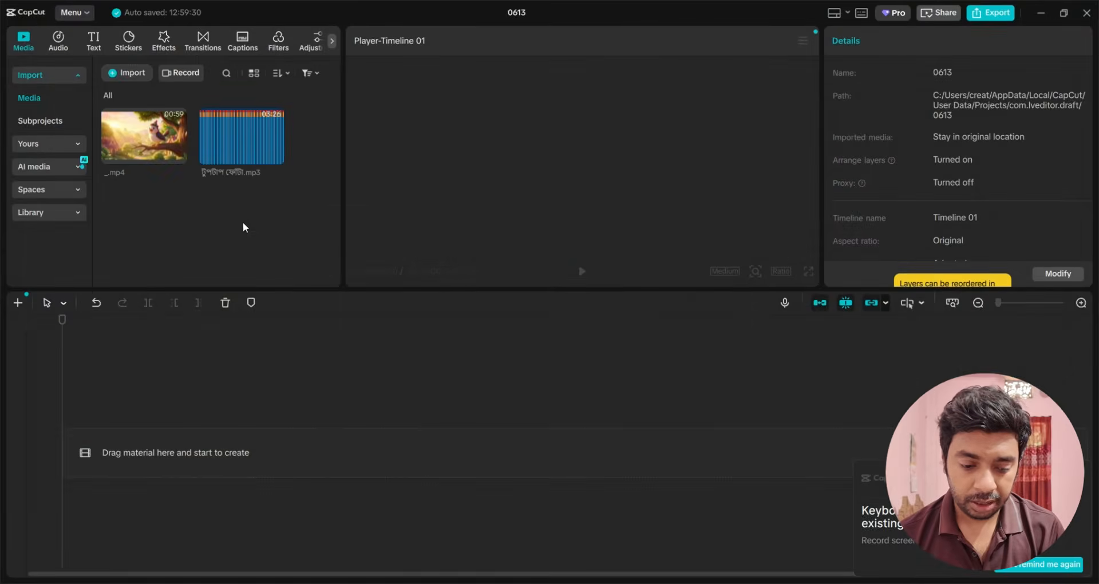
Place the video and the song on the timeline, both trimmed to 00:00:44:06, and play the result
{"action": "left_click", "coordinate": [275, 155]}
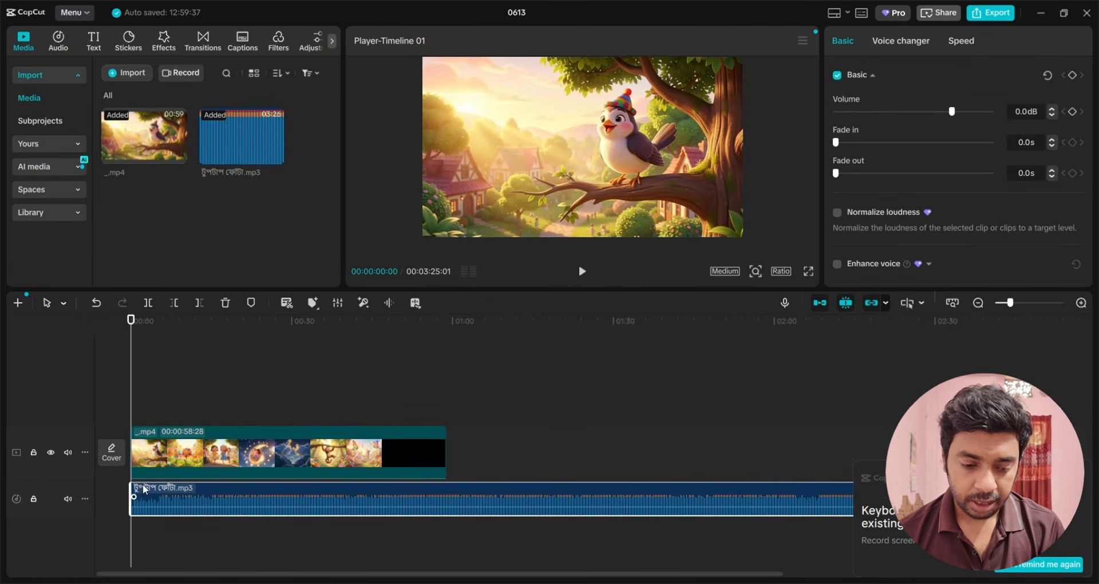
{"action": "key", "text": "space"}
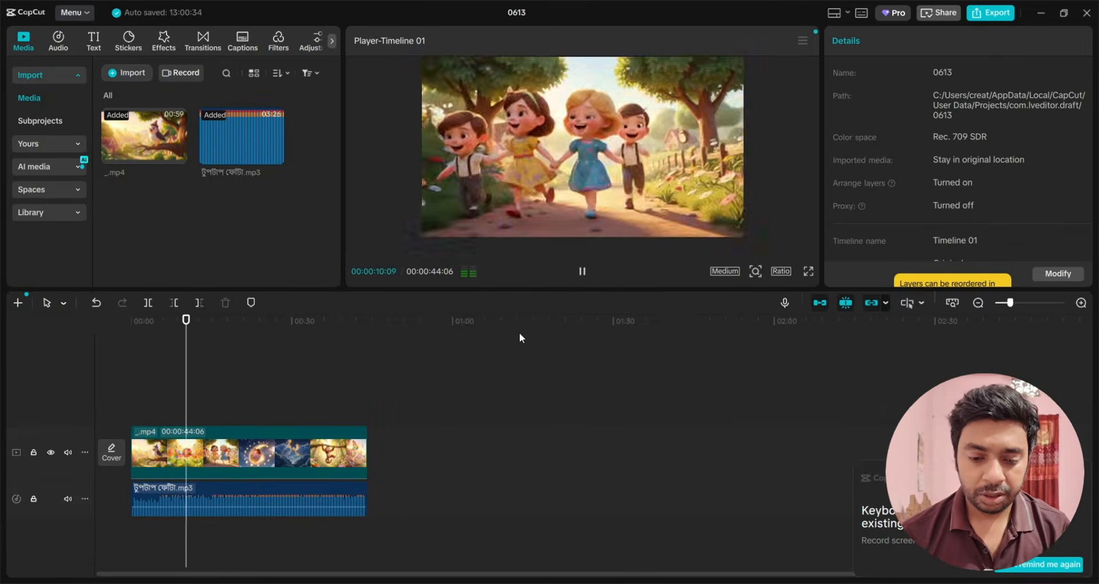
Export the project as "kids rhymes song" in mp4 format at 1080P and 30fps
{"action": "left_click", "coordinate": [1006, 14]}
{"action": "left_click_drag", "start_coordinate": [649, 127], "coordinate": [554, 154]}
{"action": "type", "text": "kids rhymes song"}
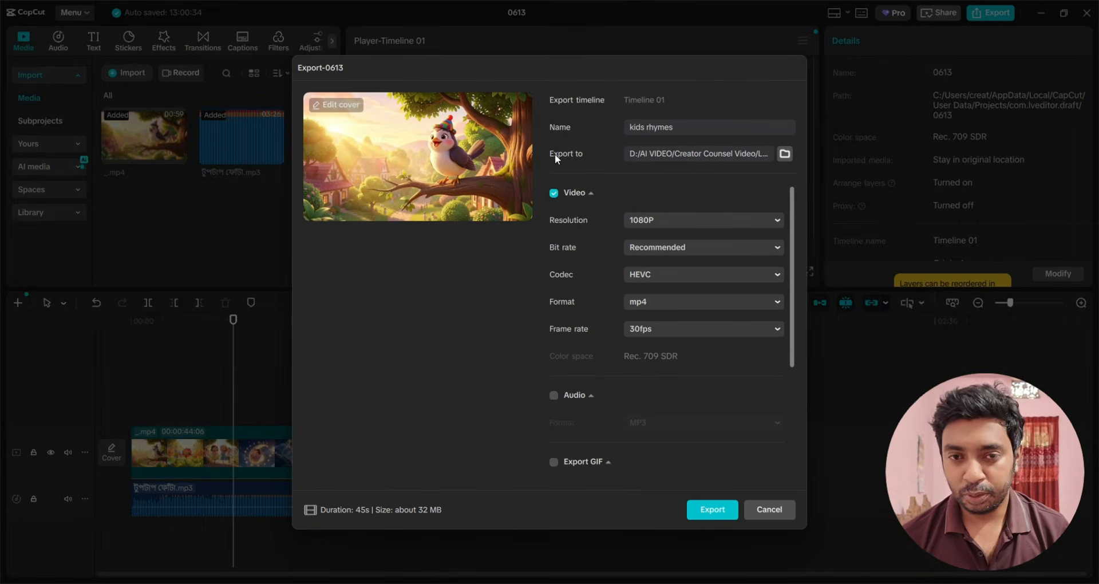
{"action": "left_click", "coordinate": [712, 510]}
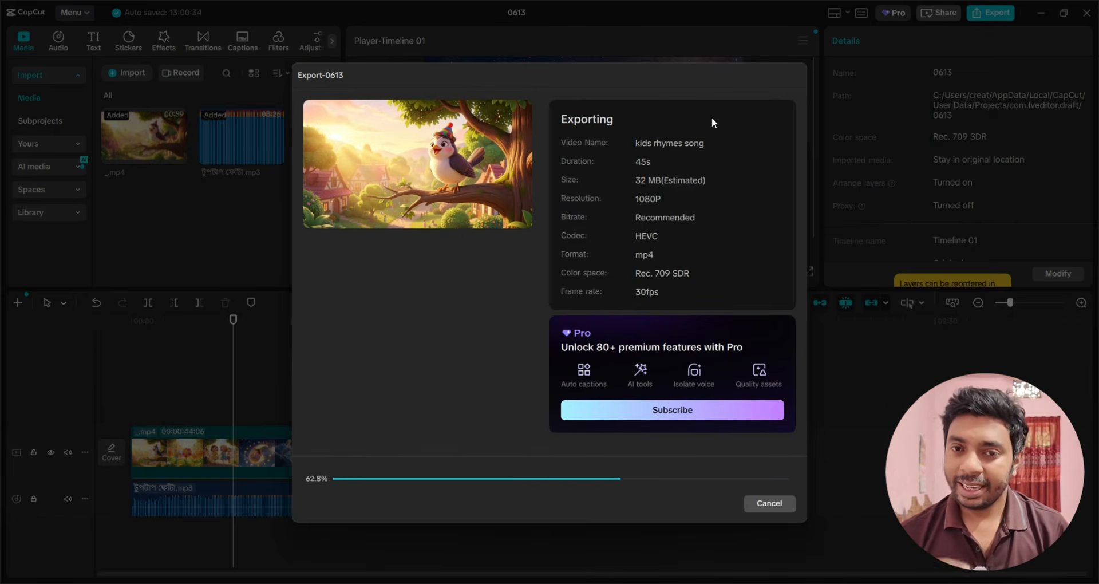